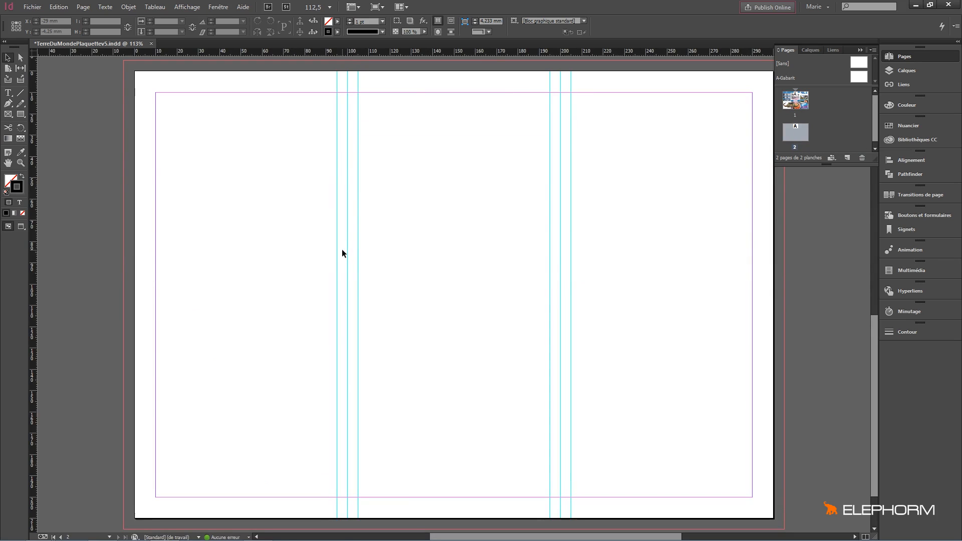
Step: Place the blocbleu graphic from Ma bibliothèque on page 2 and shrink it to fit near the upper-left margin corner
key(w)
key(w)
click(916, 142)
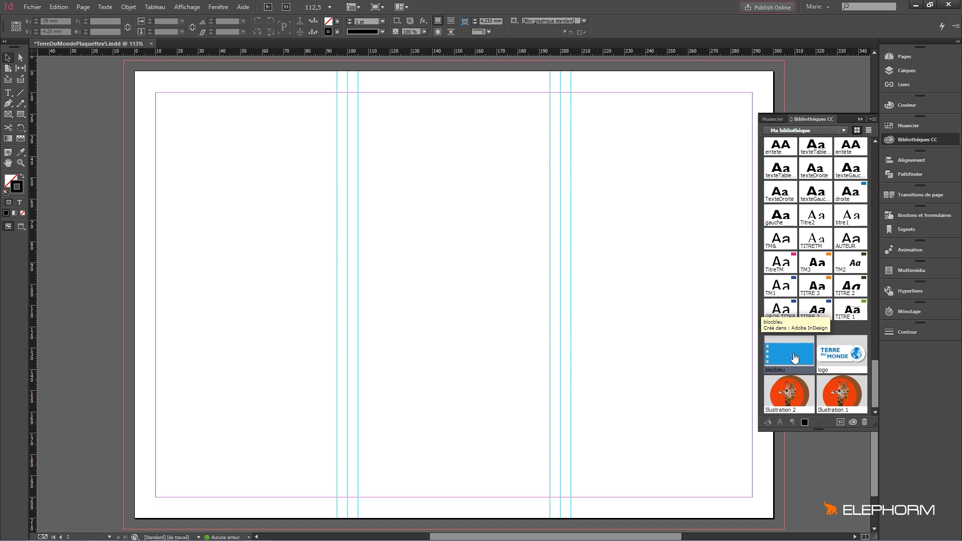
drag(801, 342, 243, 157)
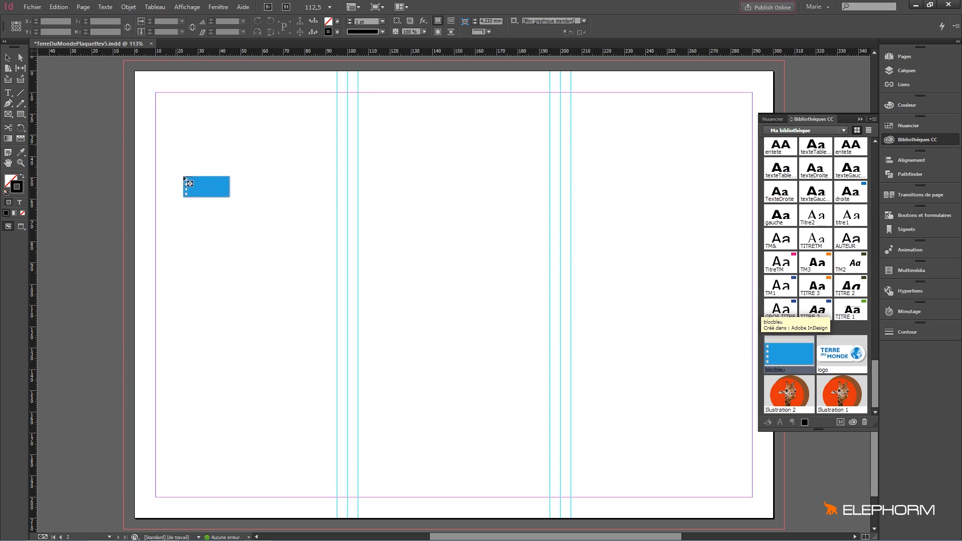
drag(168, 118, 272, 166)
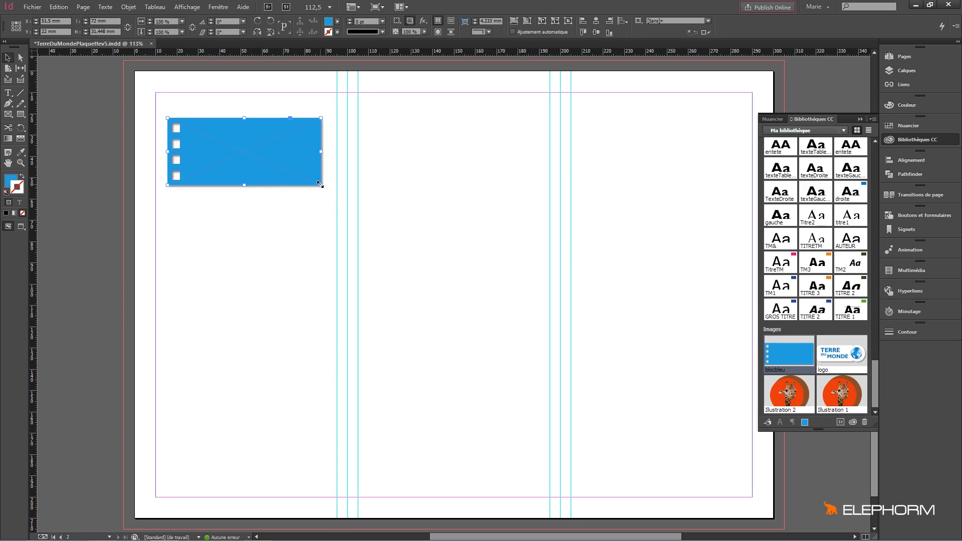
drag(316, 184, 202, 114)
click(271, 211)
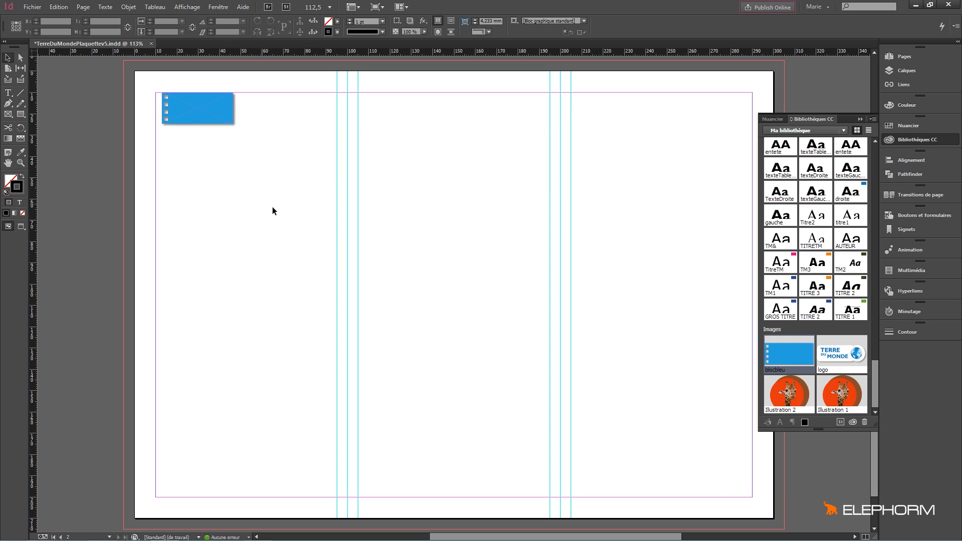
Step: Create a text frame about 33 mm wide and 4.5 mm high below the blue block, containing the word "Thème"
click(8, 92)
drag(174, 170, 245, 180)
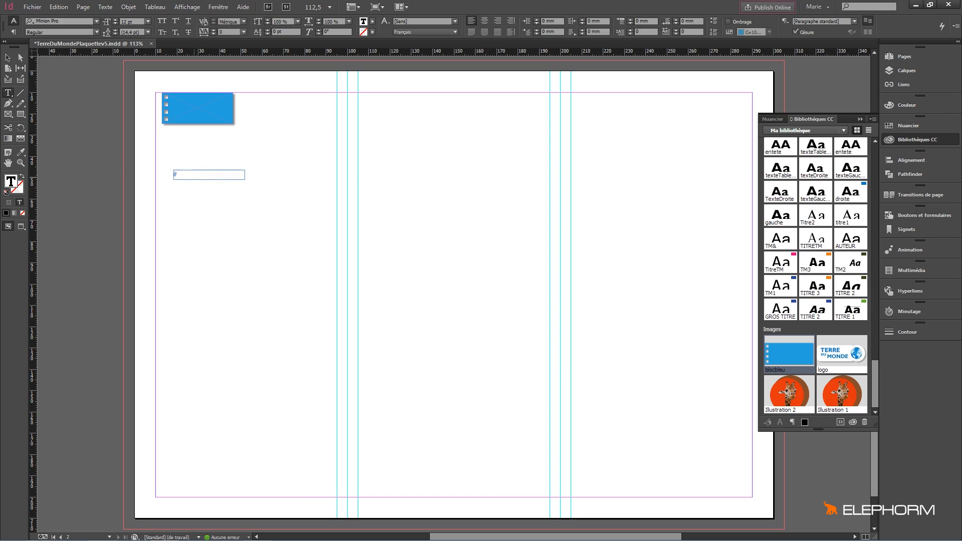
text(thème)
drag(177, 175, 171, 176)
text(T)
click(7, 57)
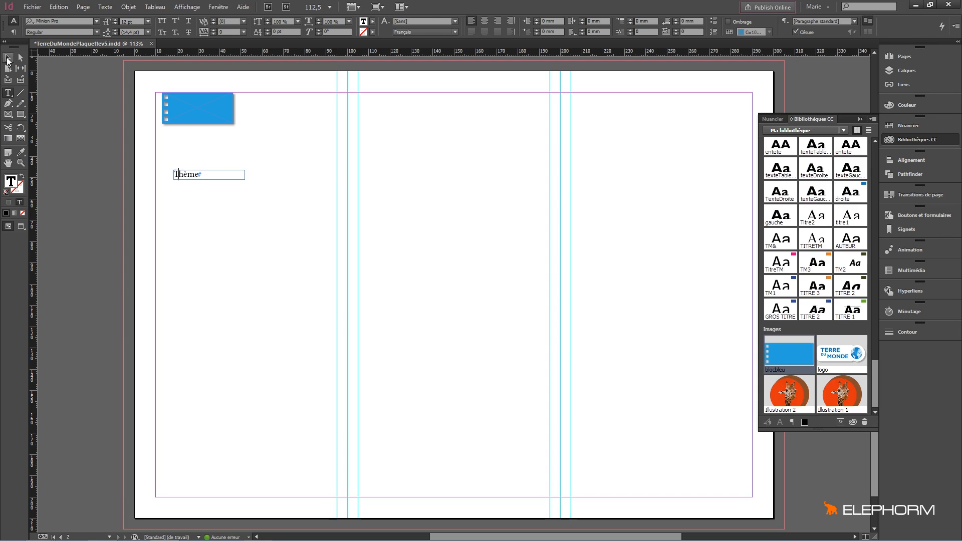
Step: Duplicate the "Thème" text frame just below the original and replace the copy's text with "Informations"
drag(205, 177, 202, 201)
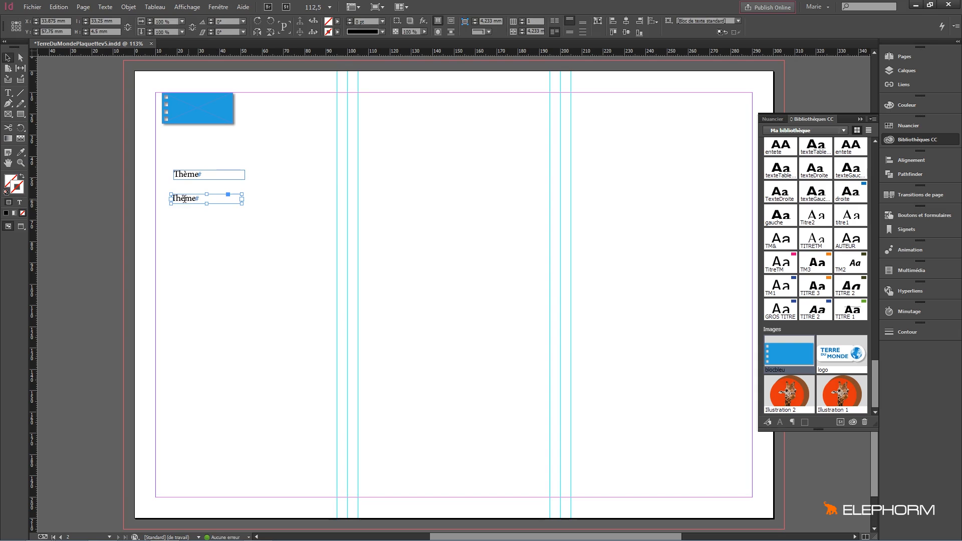
double_click(191, 199)
double_click(174, 197)
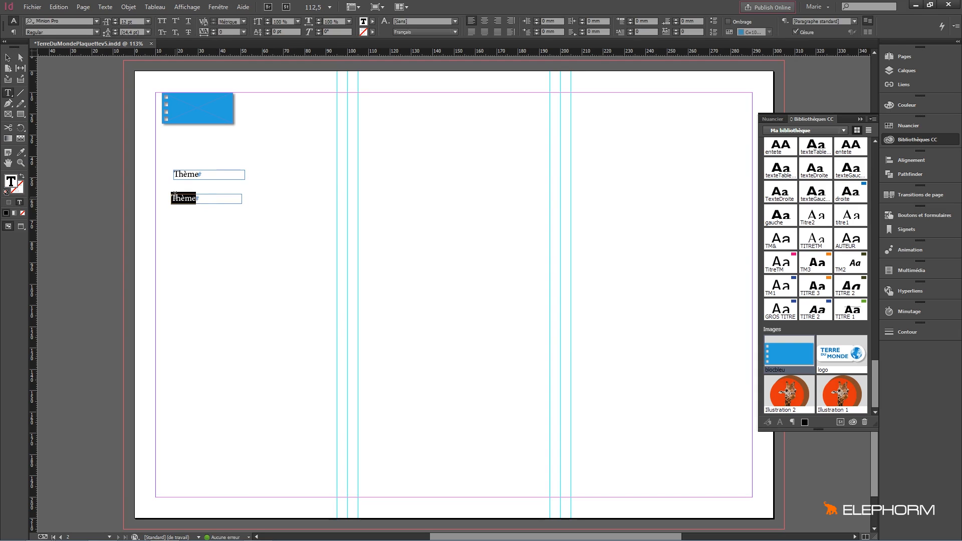
text(Informations)
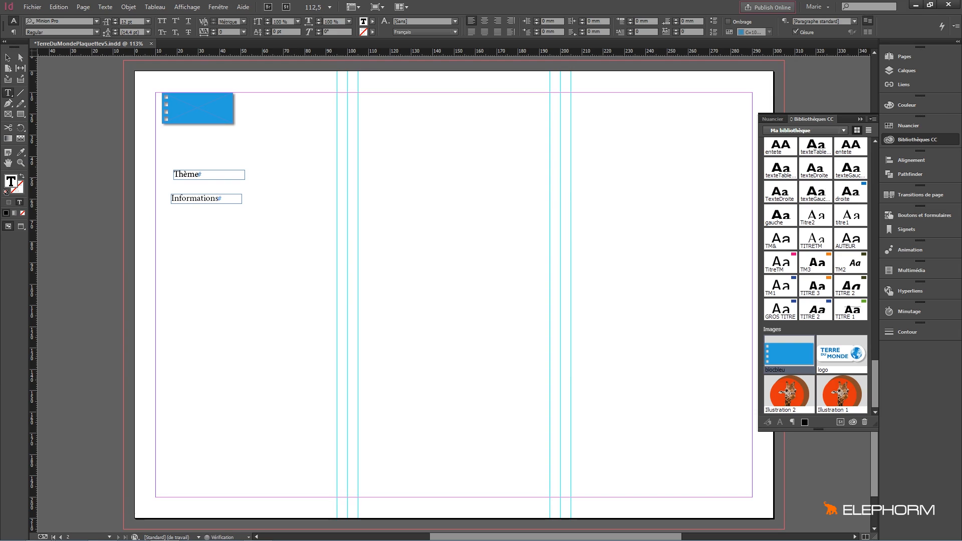
click(7, 57)
Step: Duplicate the "Informations" text frame just below it and replace the copy's text with "Réalisateurs"
click(213, 202)
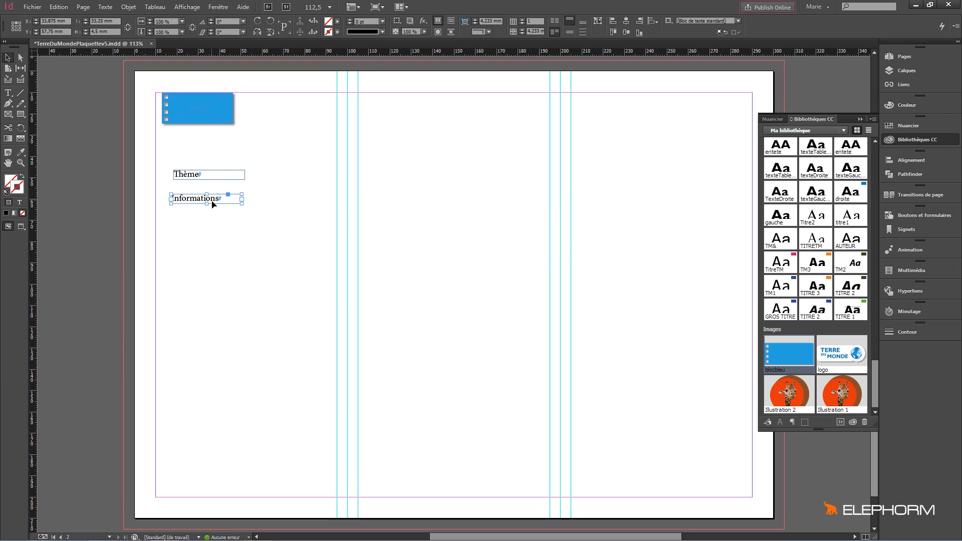
click(214, 224)
drag(214, 200, 213, 222)
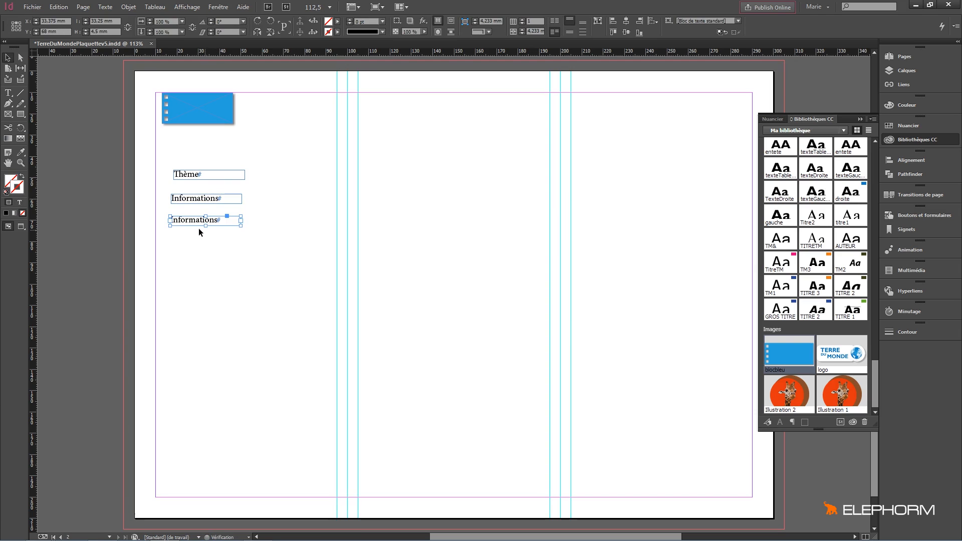
double_click(173, 220)
double_click(173, 219)
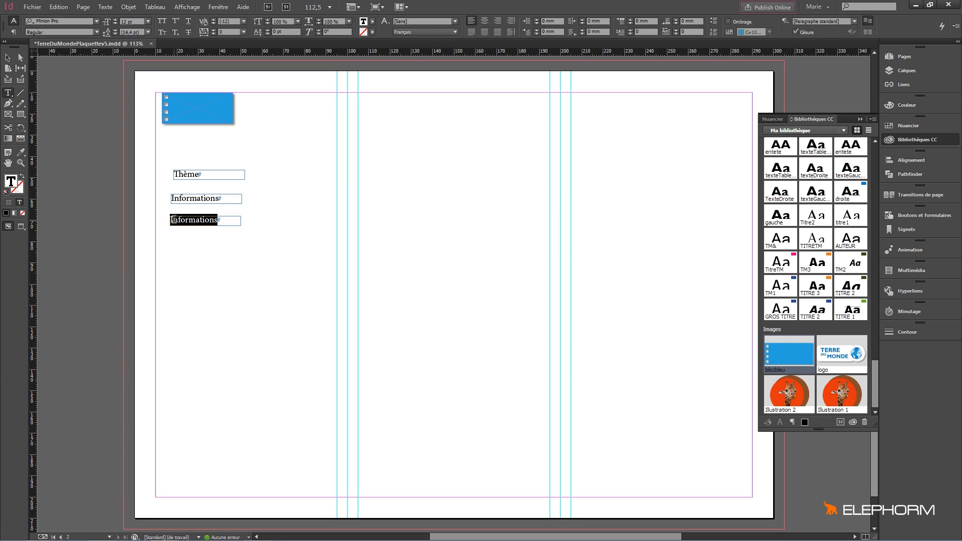
text(Réki)
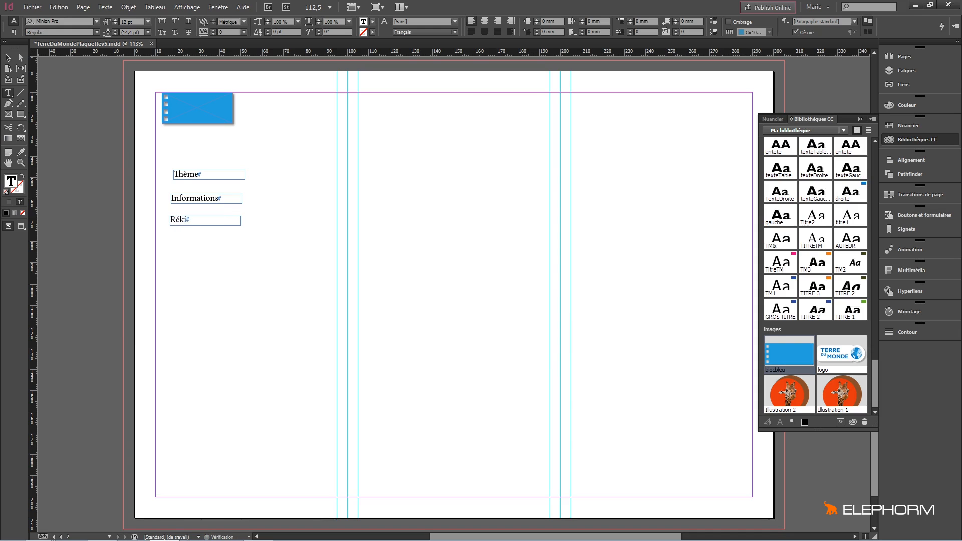
text(sateur)
key(BackSpace)
key(BackSpace)
key(BackSpace)
key(BackSpace)
key(BackSpace)
key(BackSpace)
key(BackSpace)
key(BackSpace)
text(alisateurs)
click(9, 59)
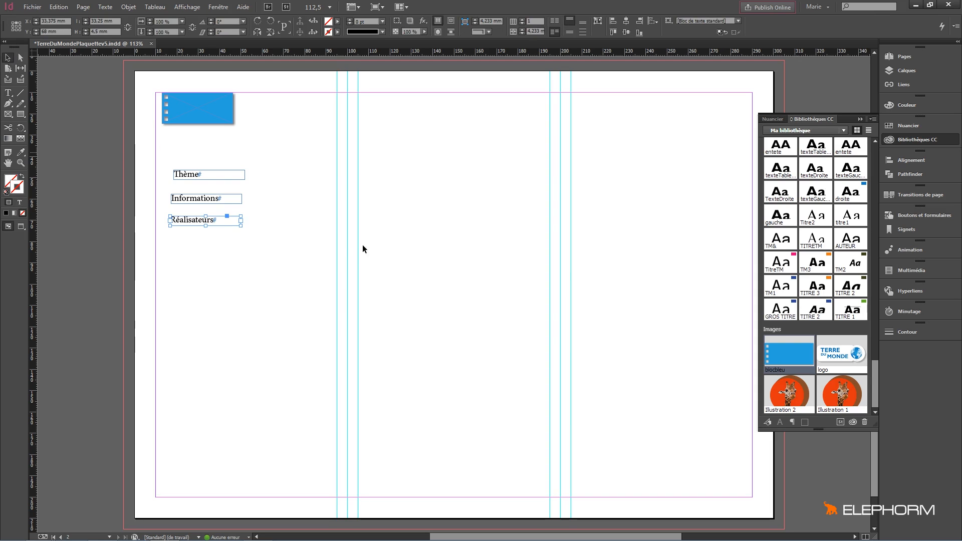
Step: Move the "Thème", "Informations" and "Réalisateurs" frames up under the blue block, stacked with roughly even spacing
click(207, 181)
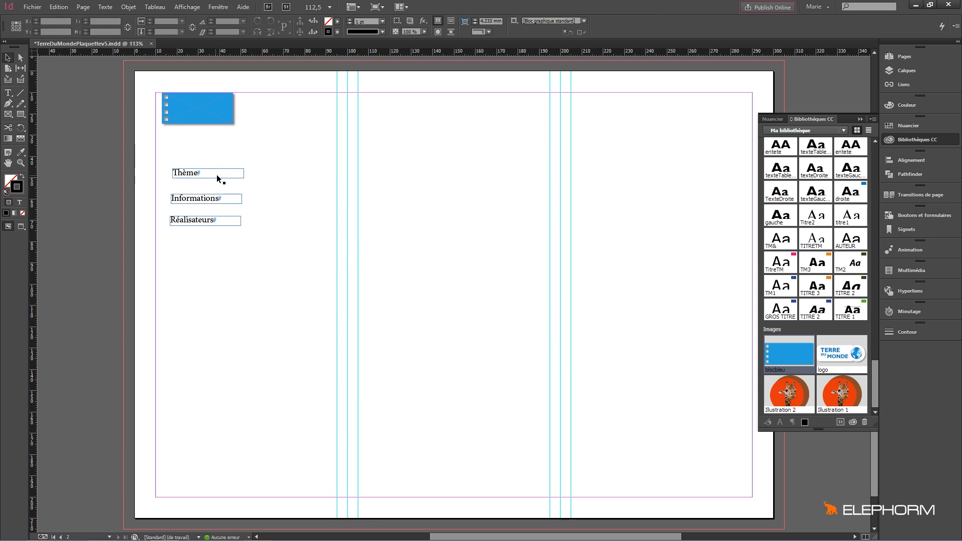
drag(215, 178, 212, 155)
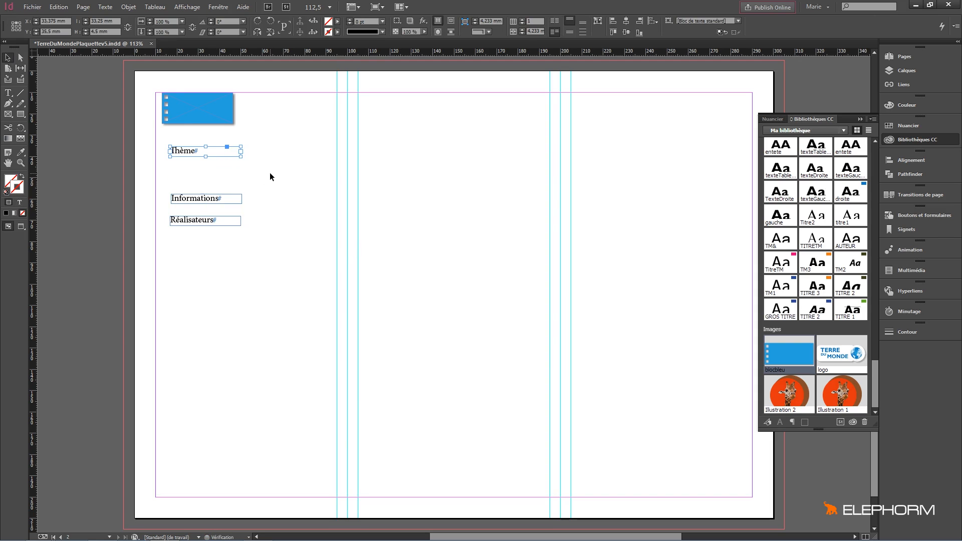
drag(224, 199, 224, 175)
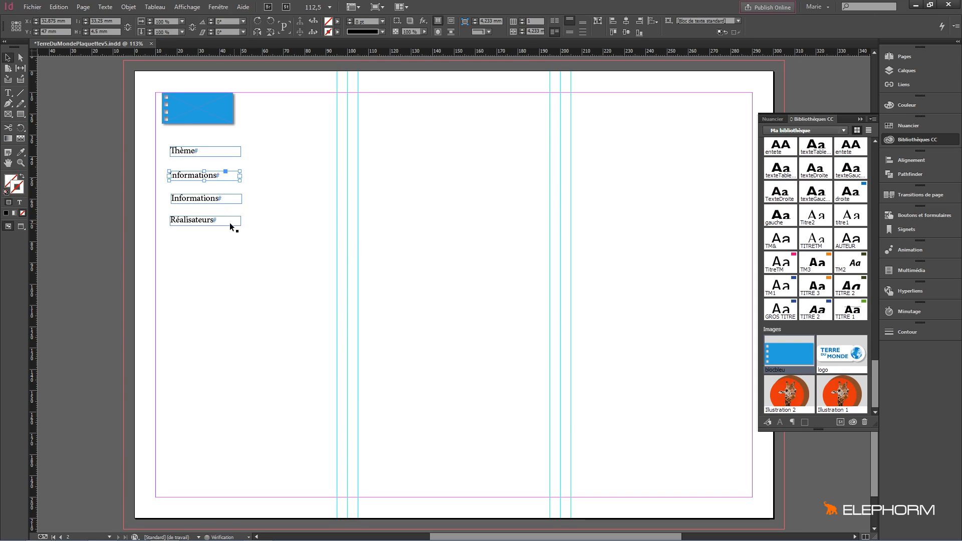
drag(228, 219, 227, 198)
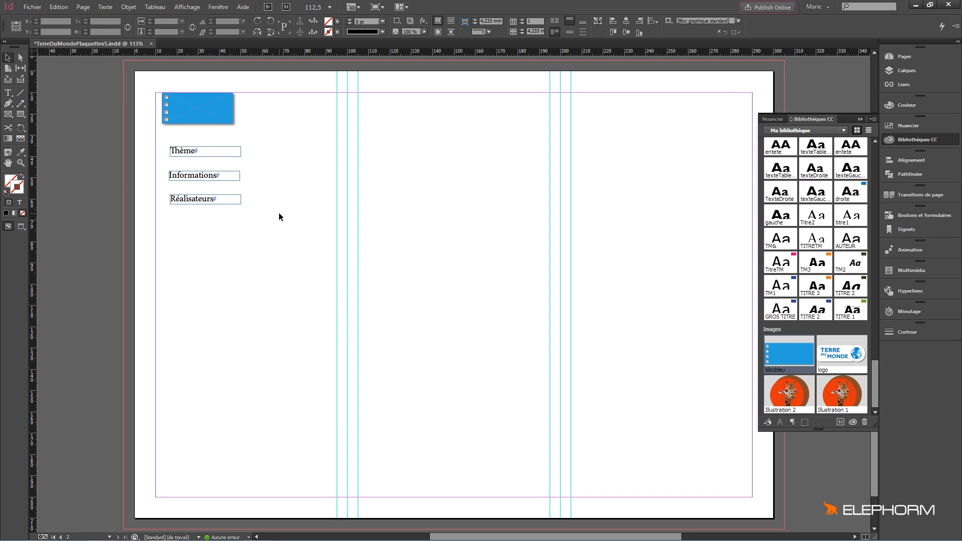
click(279, 213)
Step: Display the object styles and paragraph styles, one above the other in the middle of the page
click(218, 7)
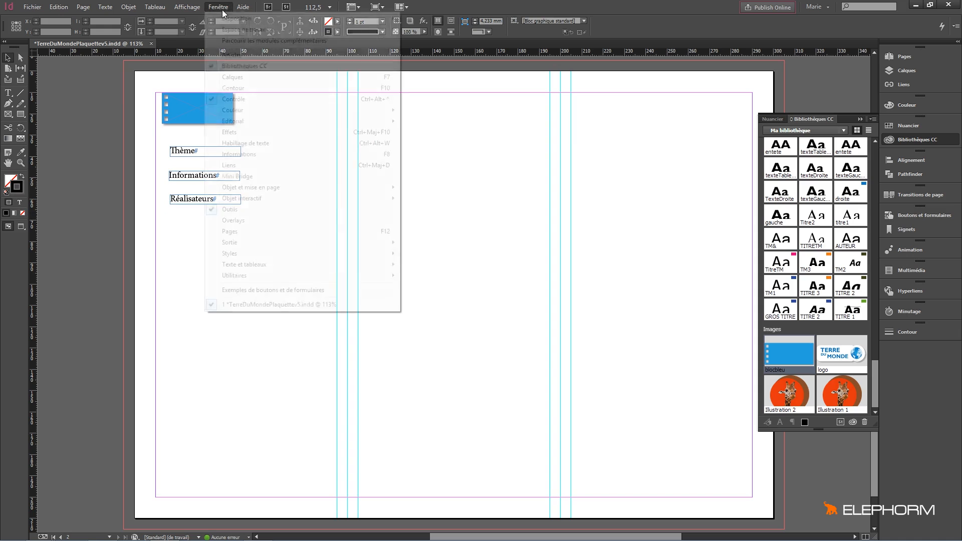
mouse_move(290, 256)
click(479, 253)
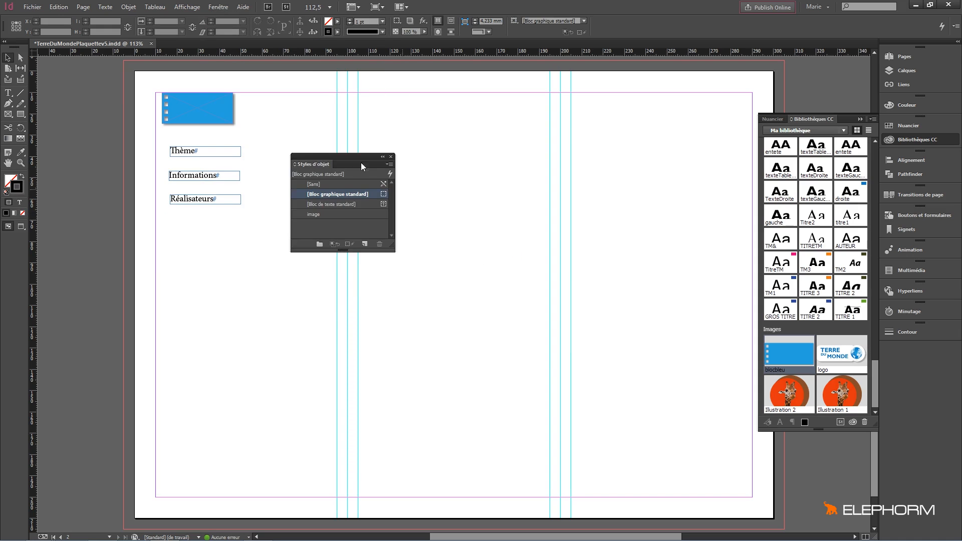
drag(346, 155, 461, 109)
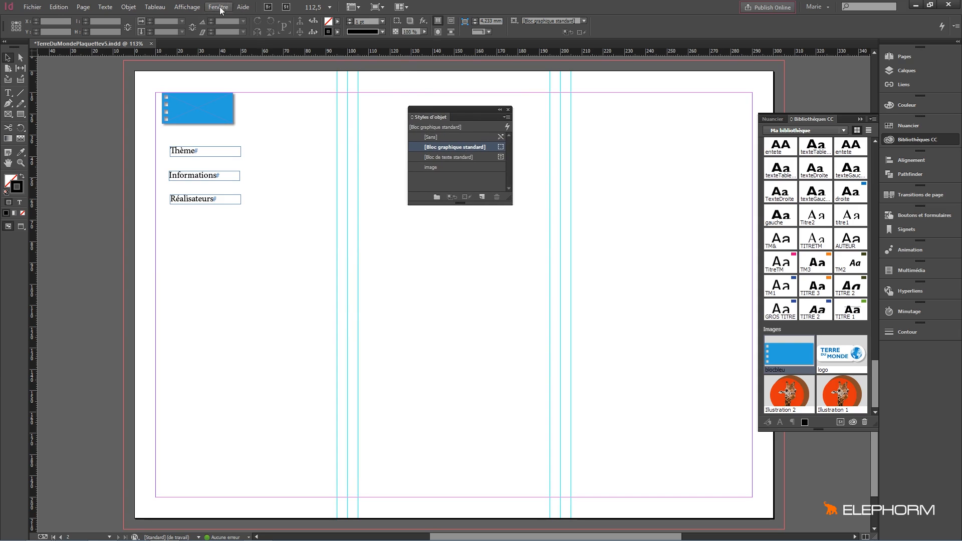
click(219, 7)
mouse_move(265, 255)
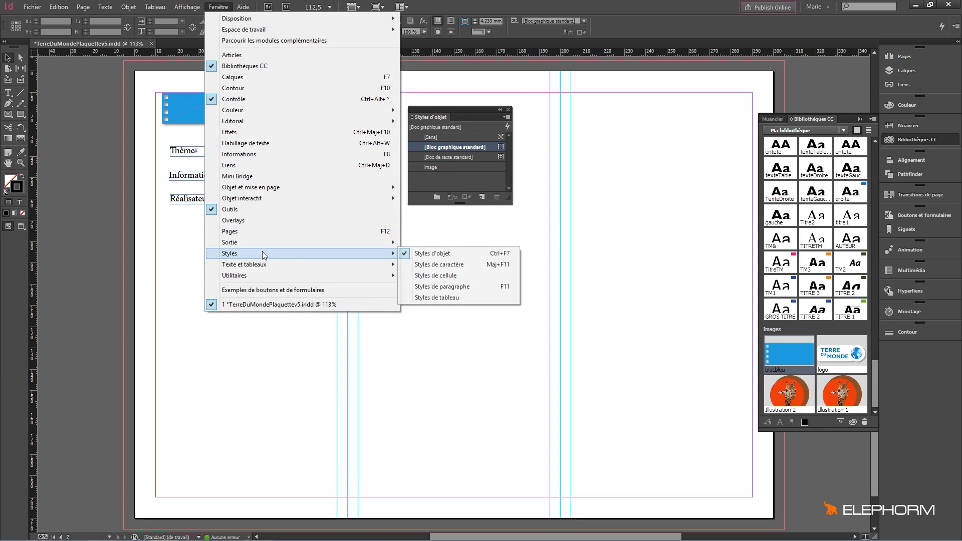
click(451, 283)
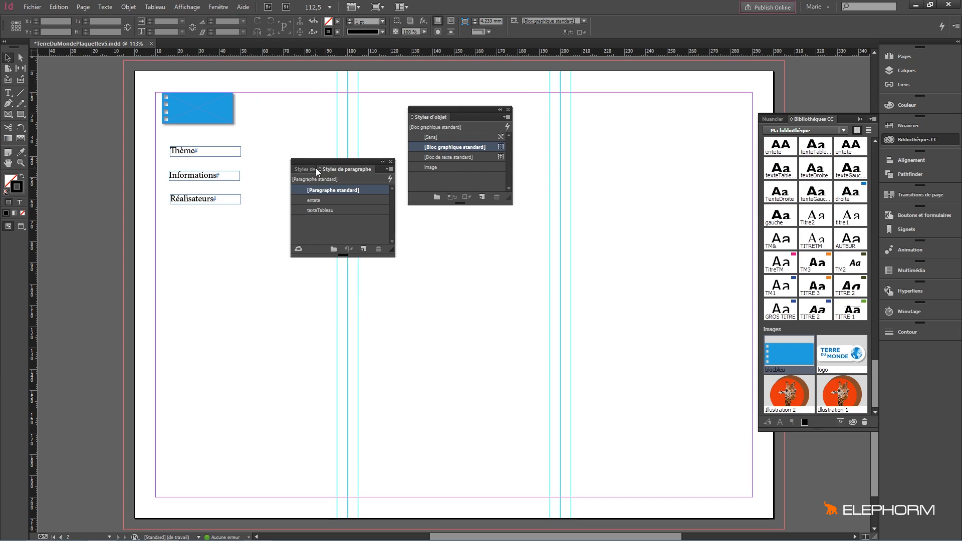
drag(320, 161, 424, 233)
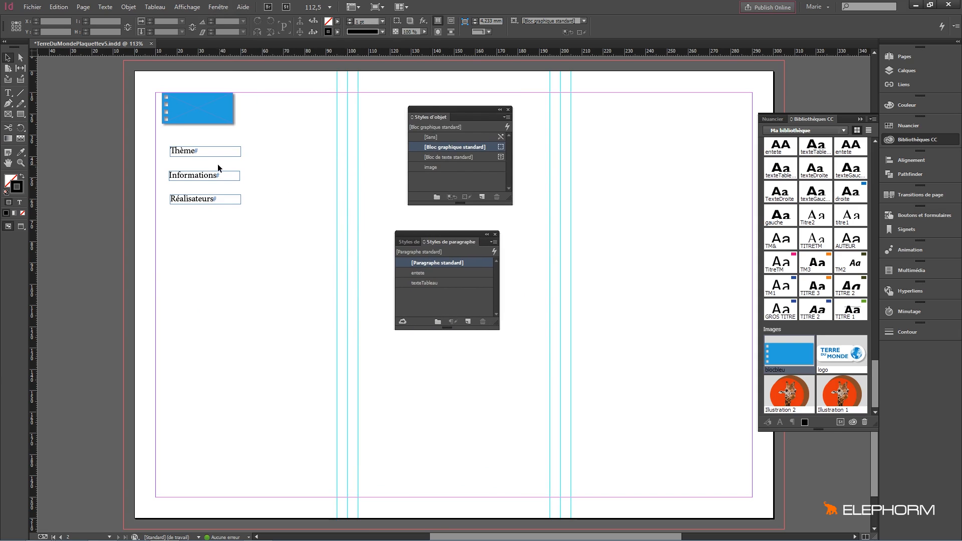
Step: Start a new paragraph style based on the "Thème" text frame and set its font family to Gill Sans MT
click(213, 154)
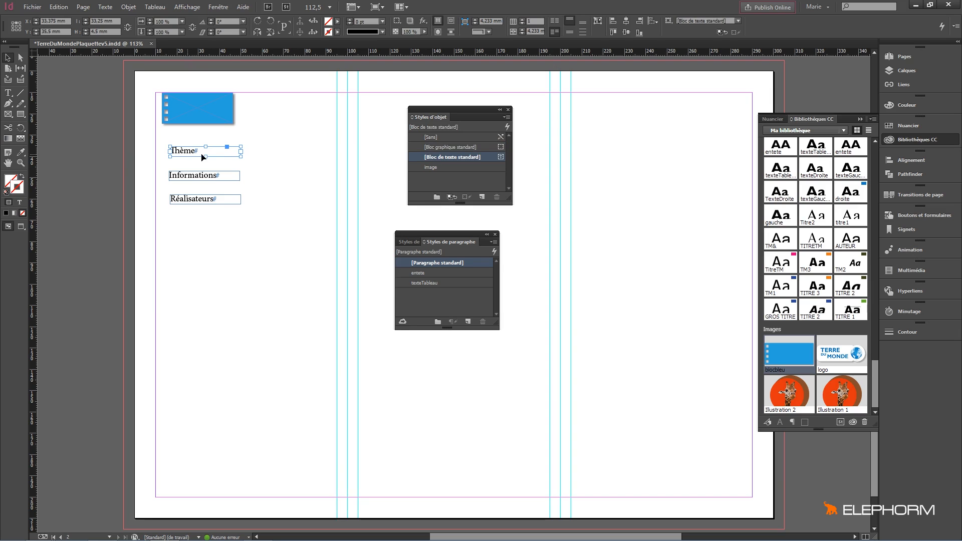
click(493, 242)
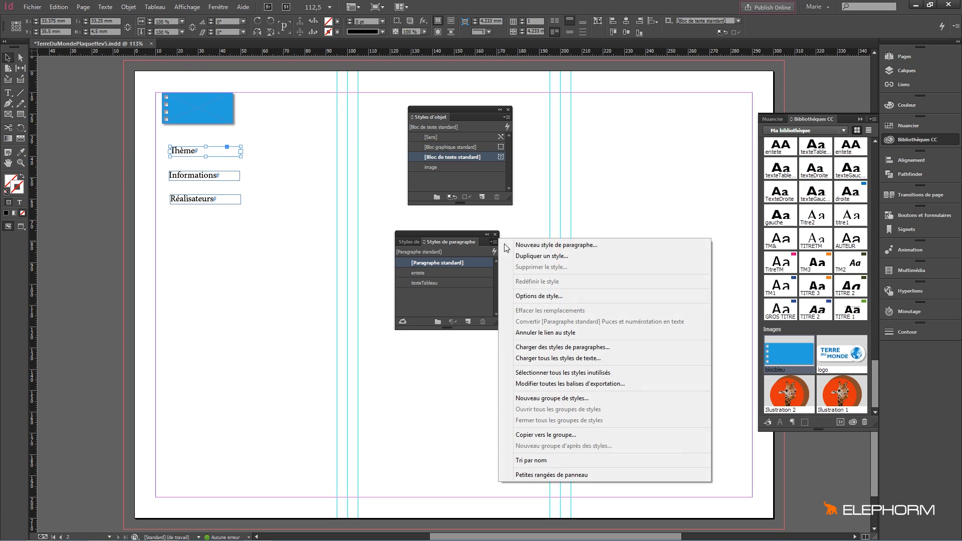
click(542, 248)
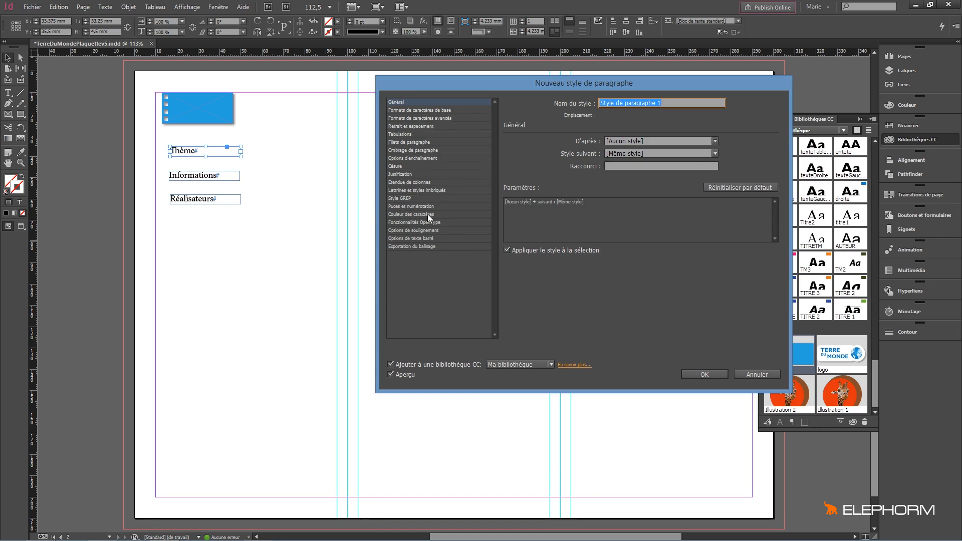
click(409, 110)
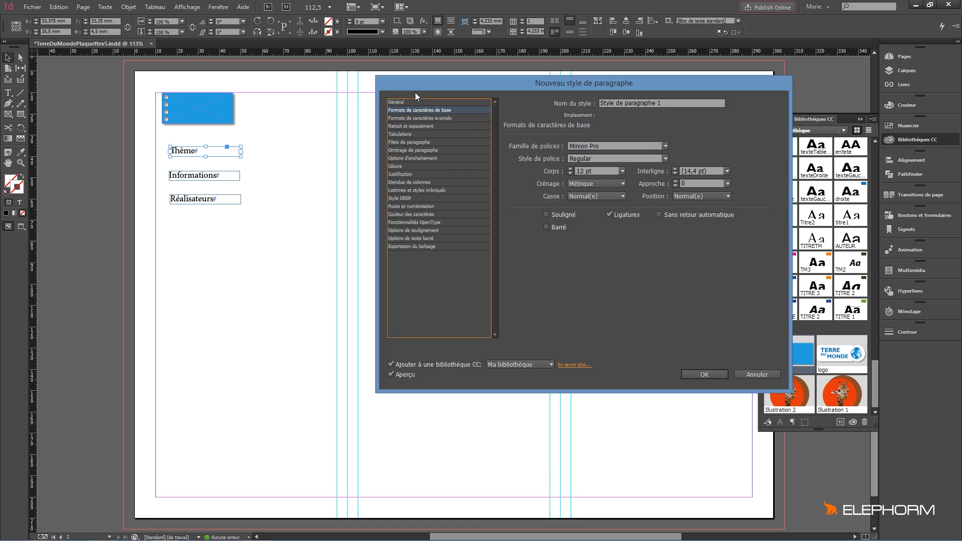
click(642, 149)
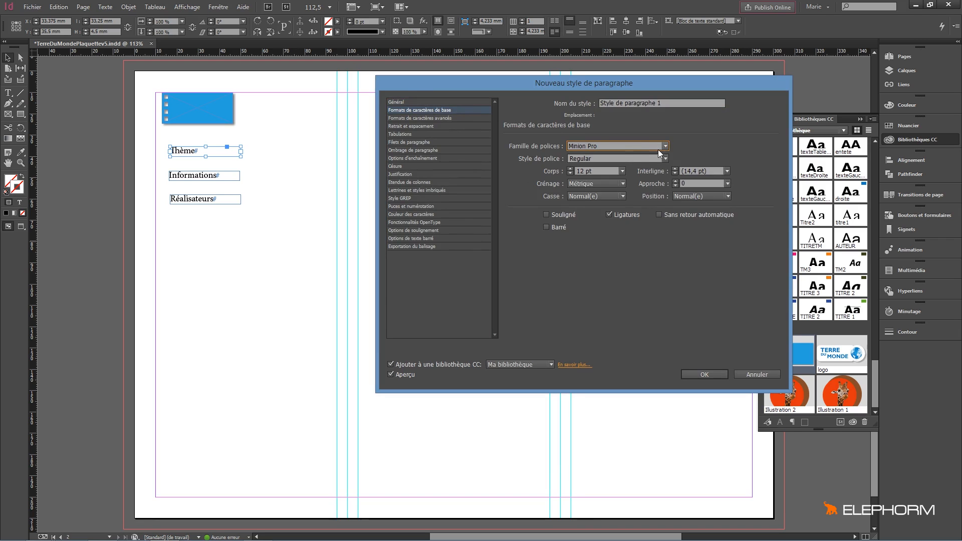
click(666, 146)
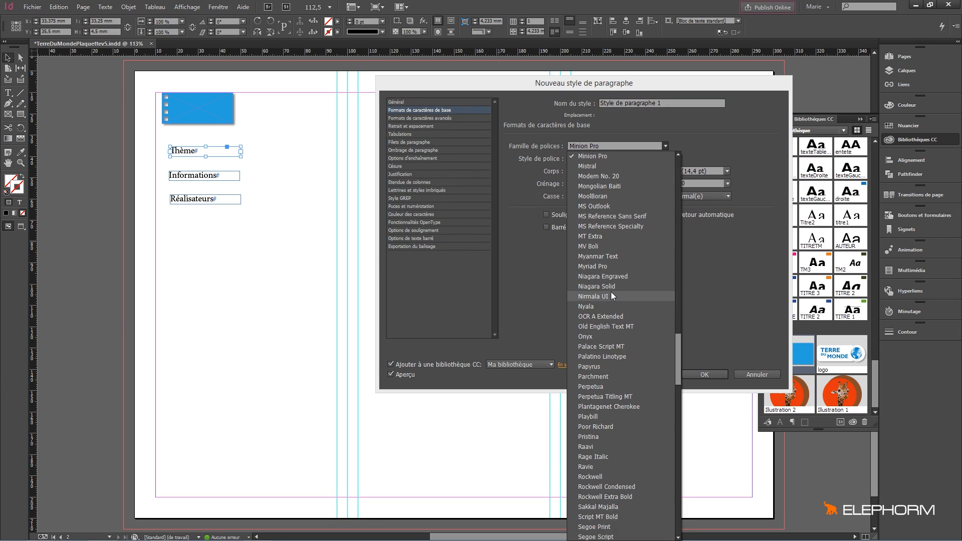
scroll(611, 292, down, 15)
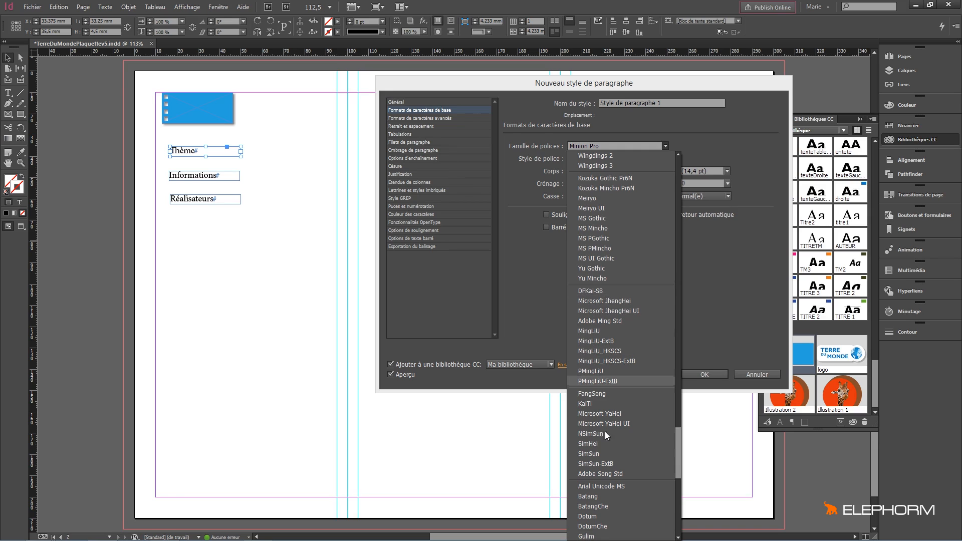
click(593, 145)
double_click(592, 145)
triple_click(592, 144)
text(gi)
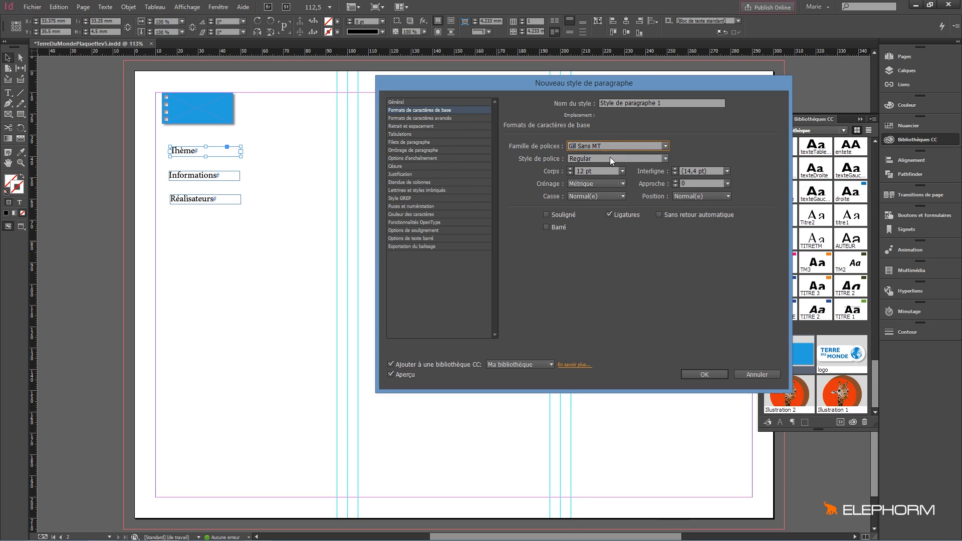
Step: Set the new paragraph style's font style to Bold and its case to all capitals (Tout en capitales)
click(600, 158)
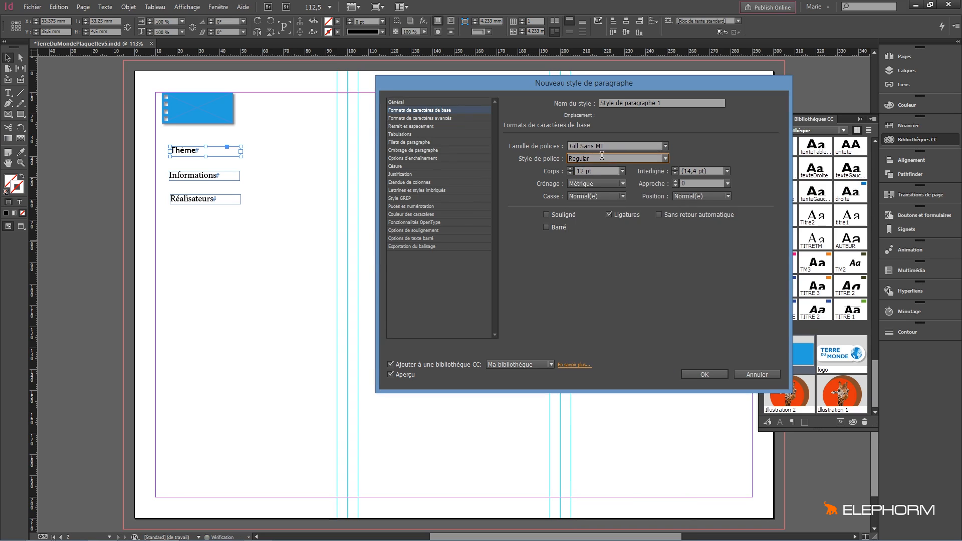
click(665, 159)
click(613, 188)
click(619, 196)
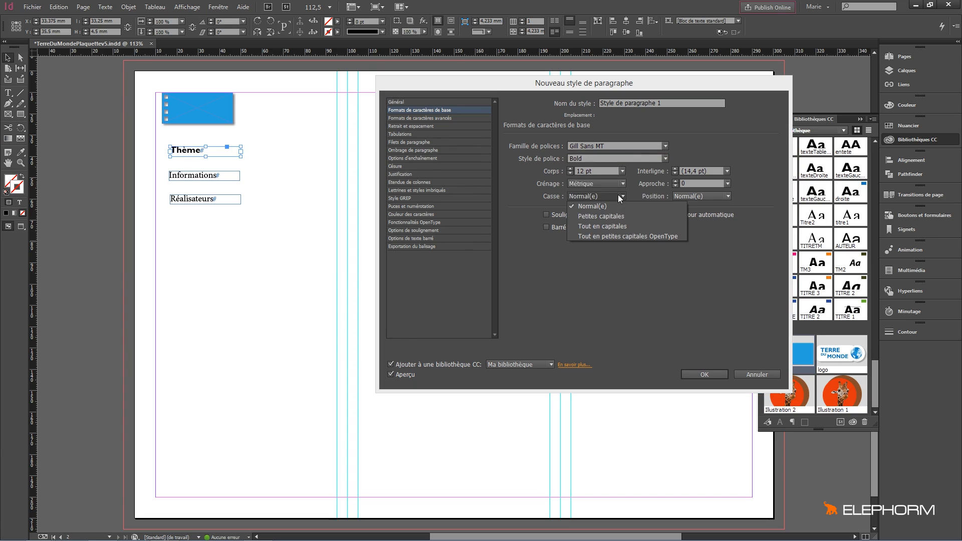
click(619, 227)
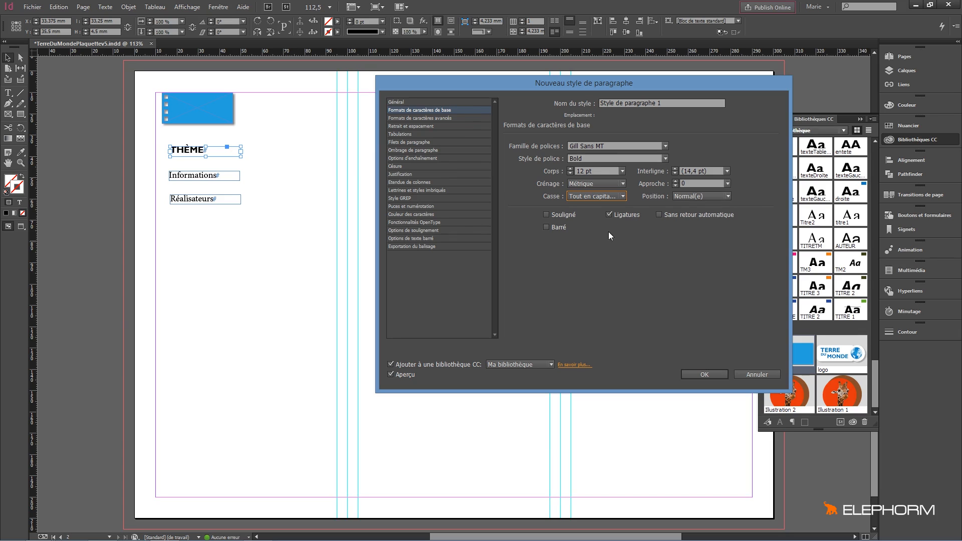
Step: Save the new paragraph style and rename it "theme"
click(704, 375)
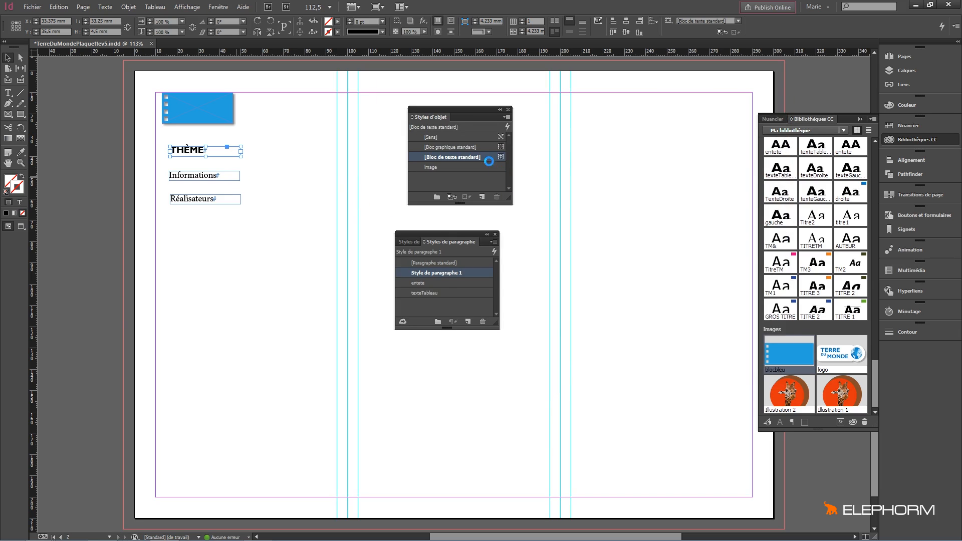
double_click(442, 273)
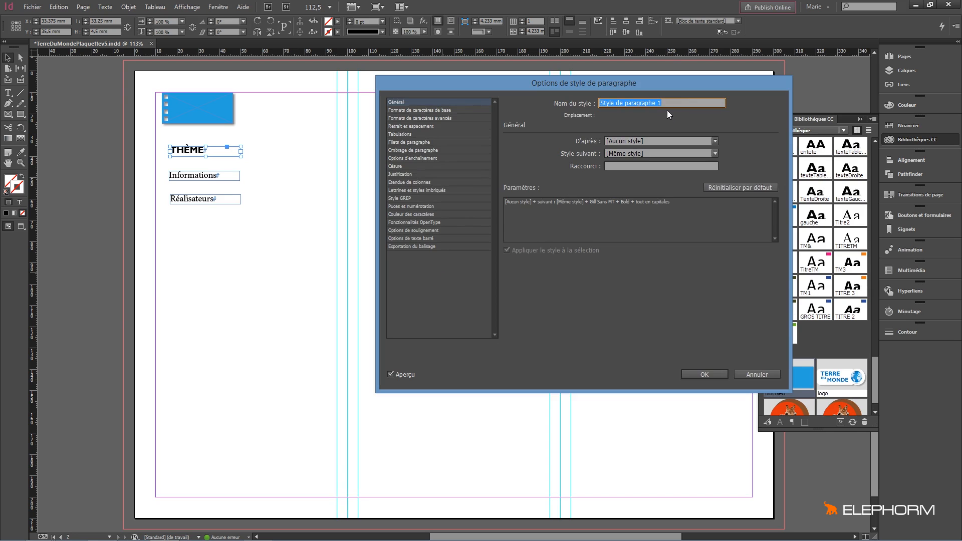
text(theme)
click(705, 374)
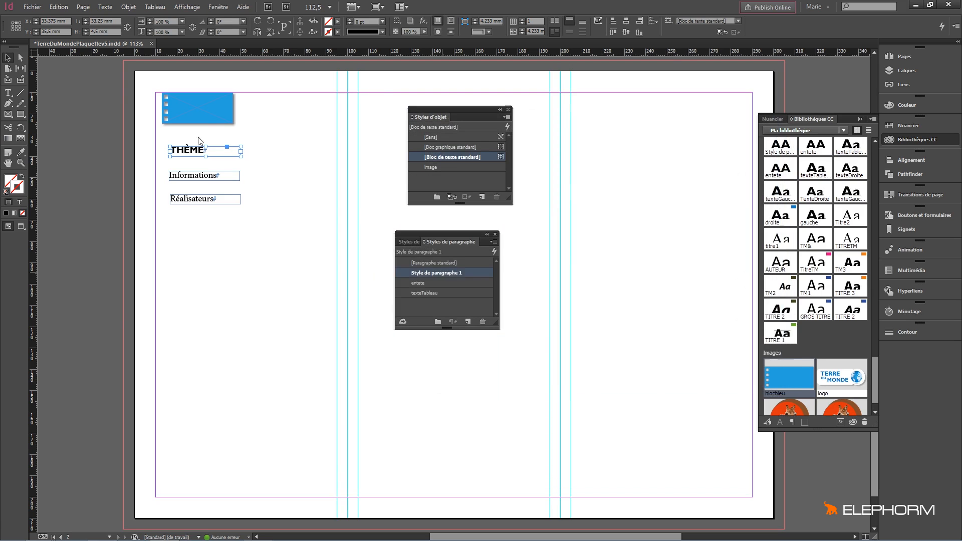
Step: Start a new paragraph style named "texteJaune" from the "Informations" frame, with Gill Sans MT as its font family
click(210, 178)
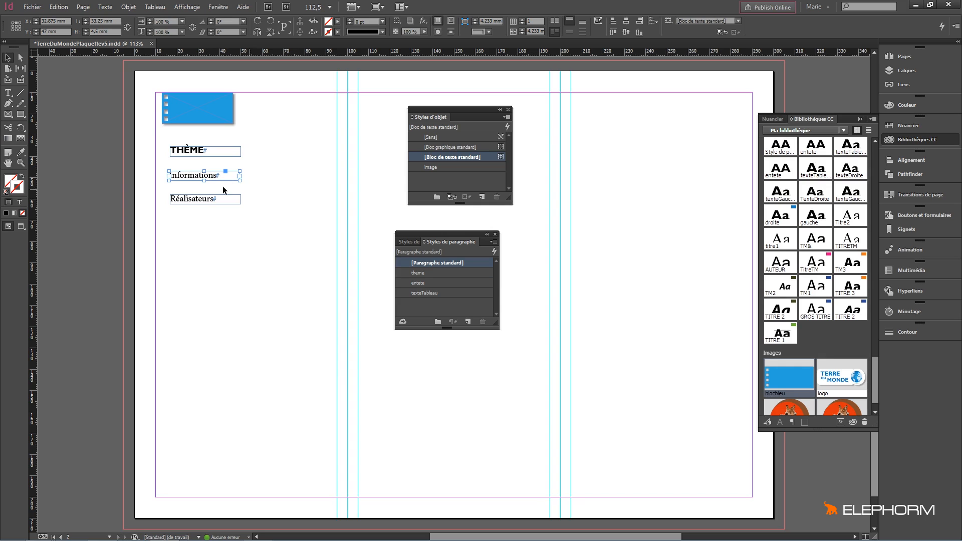
click(494, 241)
click(539, 246)
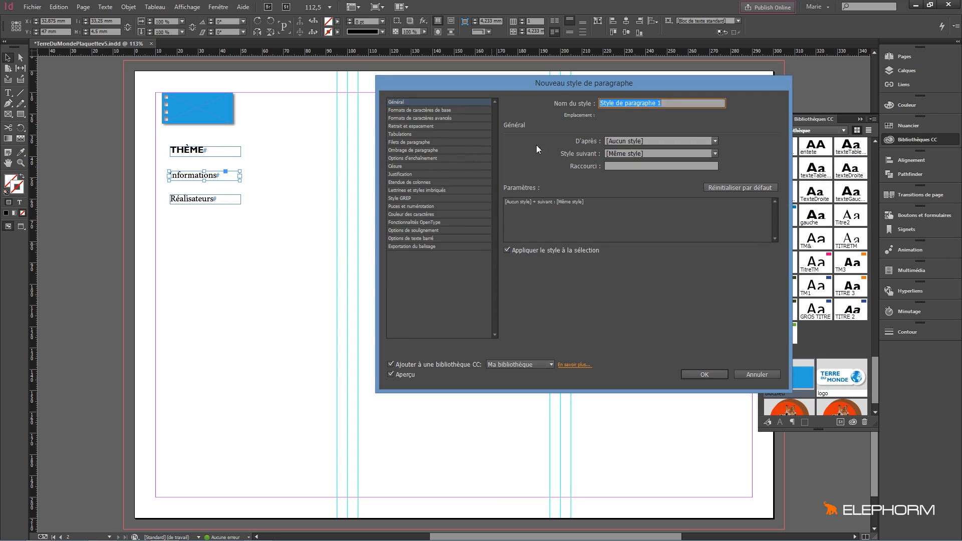
text(texy)
key(BackSpace)
text(teJaune)
click(425, 111)
click(631, 144)
triple_click(629, 143)
text(Gill Sans MT)
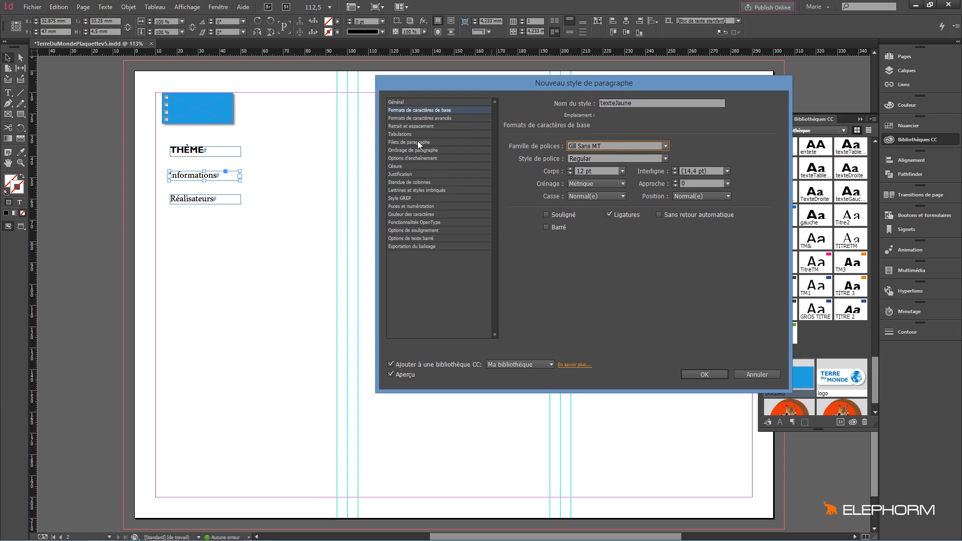
Step: Set the texteJaune style's character colour to the R=142 G=128 B=117 swatch and save the style
click(421, 214)
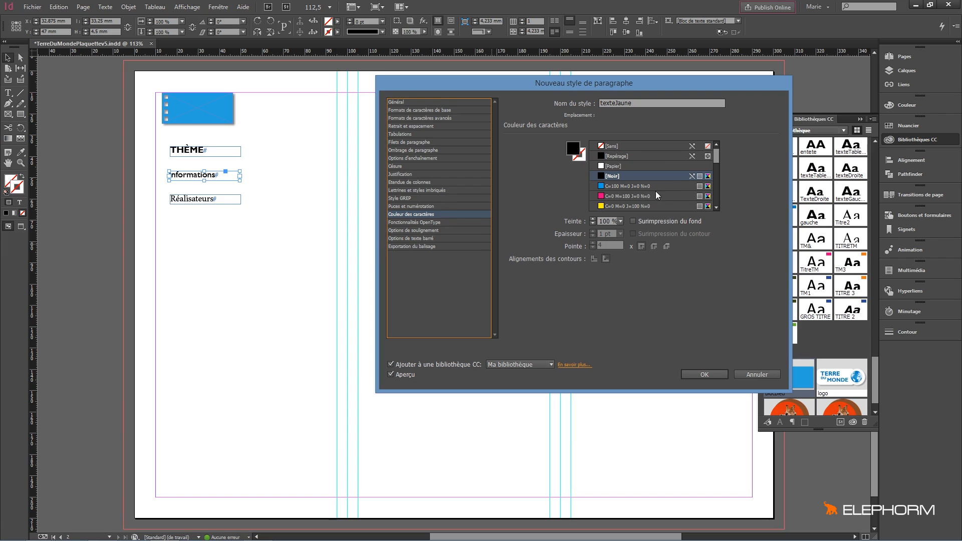
drag(717, 158, 723, 213)
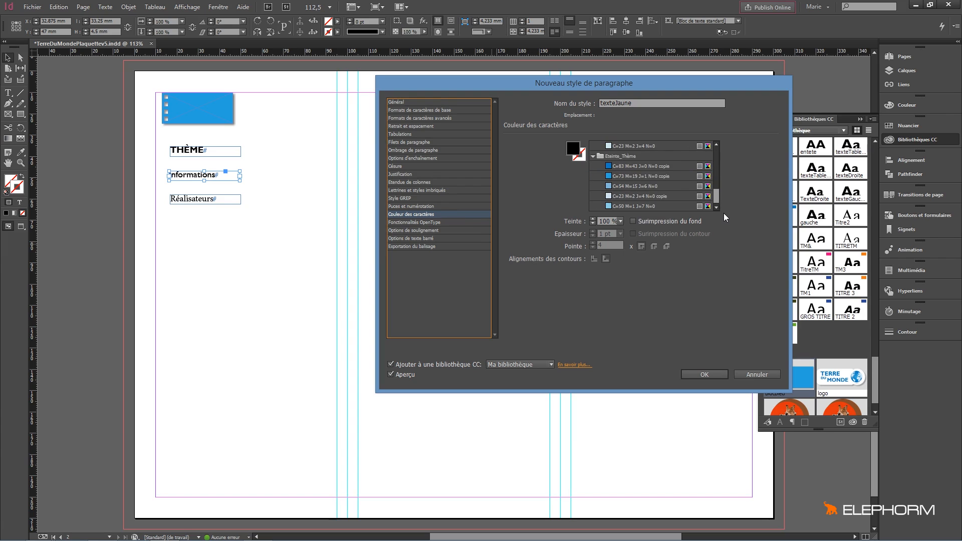
click(716, 172)
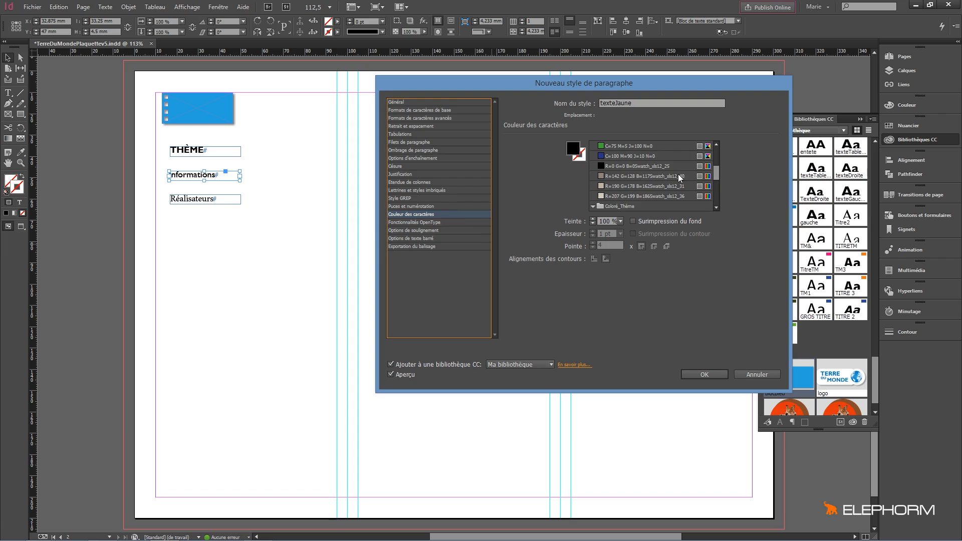
mouse_move(718, 173)
mouse_down()
mouse_move(715, 158)
mouse_move(715, 189)
mouse_move(711, 174)
mouse_up()
click(621, 167)
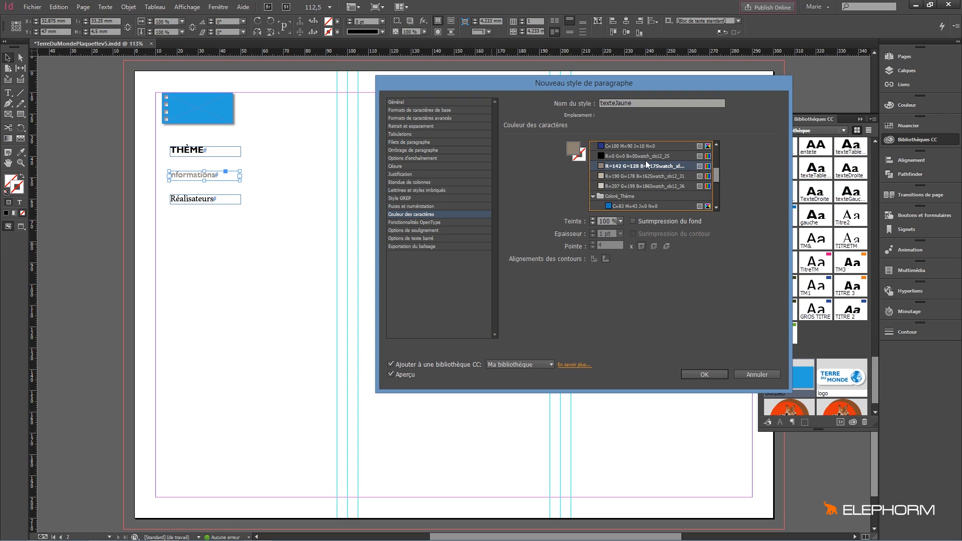
click(706, 374)
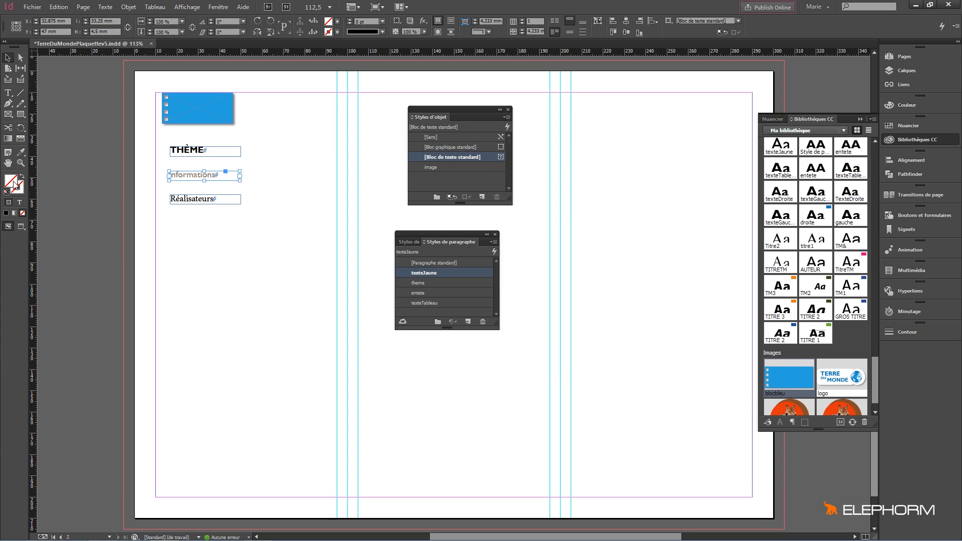
Step: Colour the "Informations" text C=83 M=43 J=0 N=0 and fill its frame with the R=142 G=128 B=117 swatch
click(919, 124)
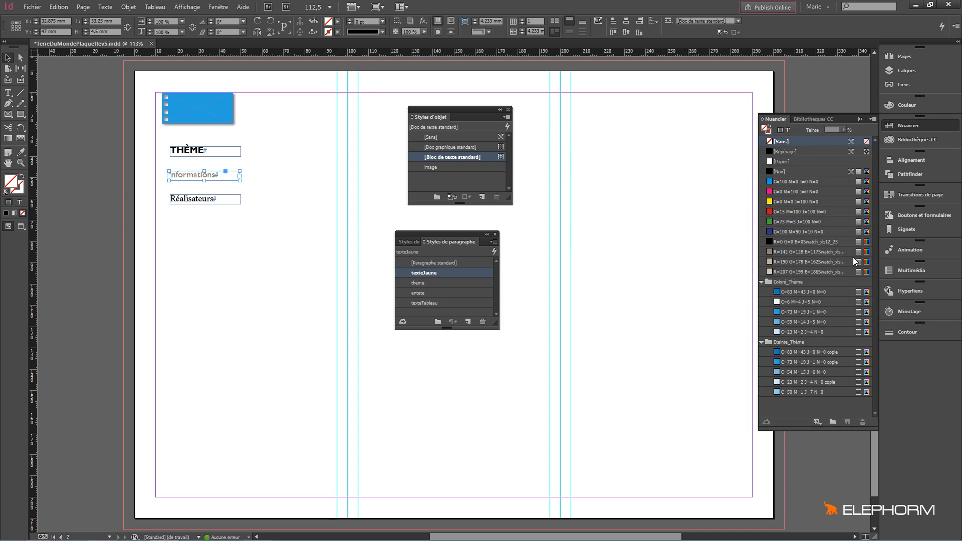
click(788, 130)
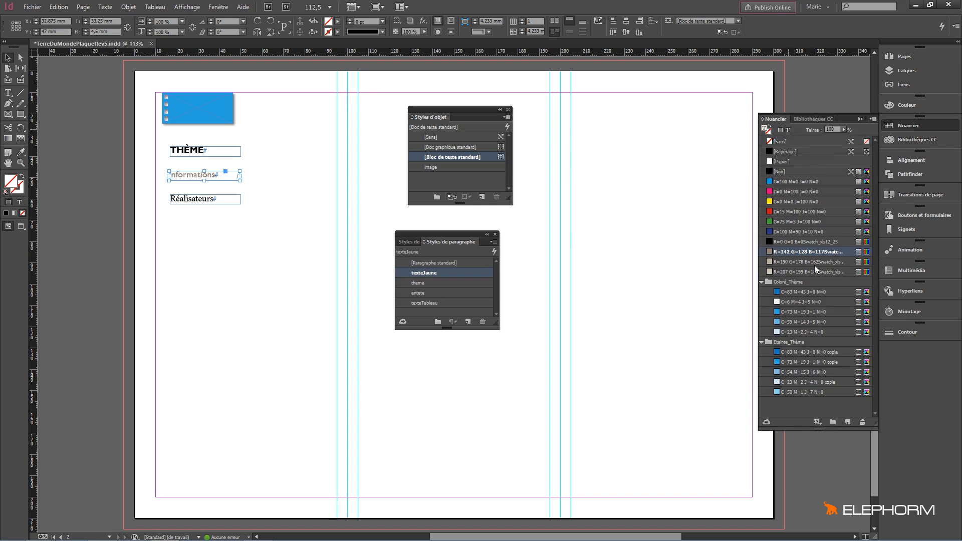
click(800, 293)
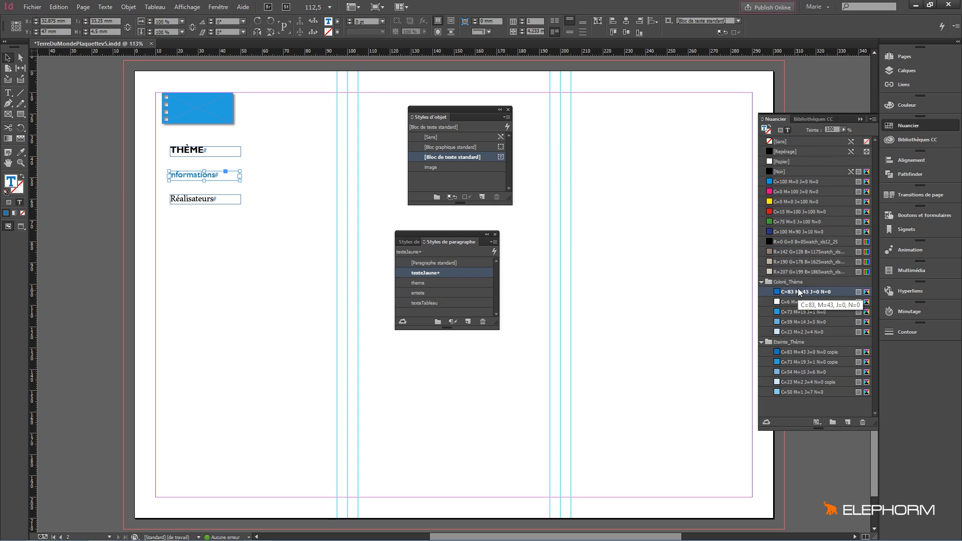
click(780, 131)
click(789, 253)
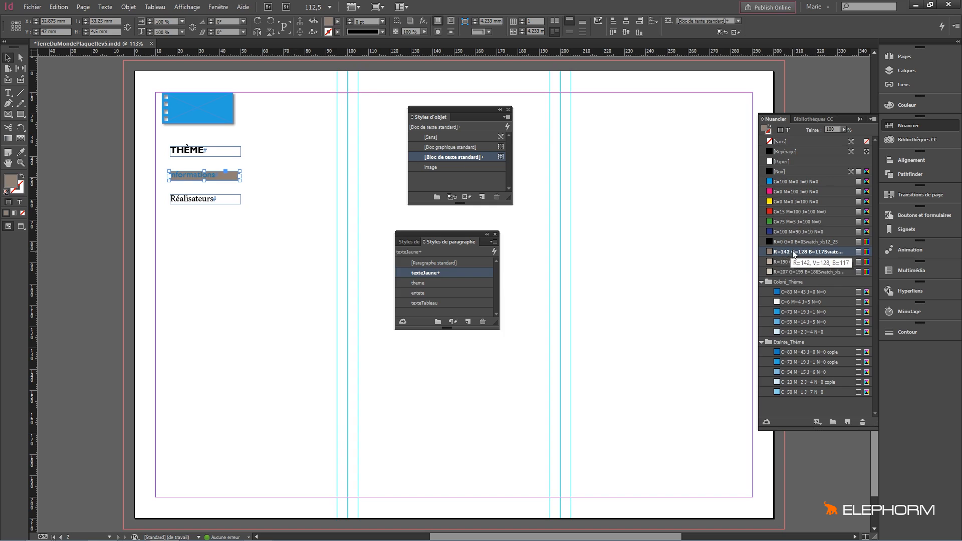
Step: Convert the R=142 G=128 B=117 swatch to CMJN mode and lighten it by setting Noir to 2%
double_click(808, 252)
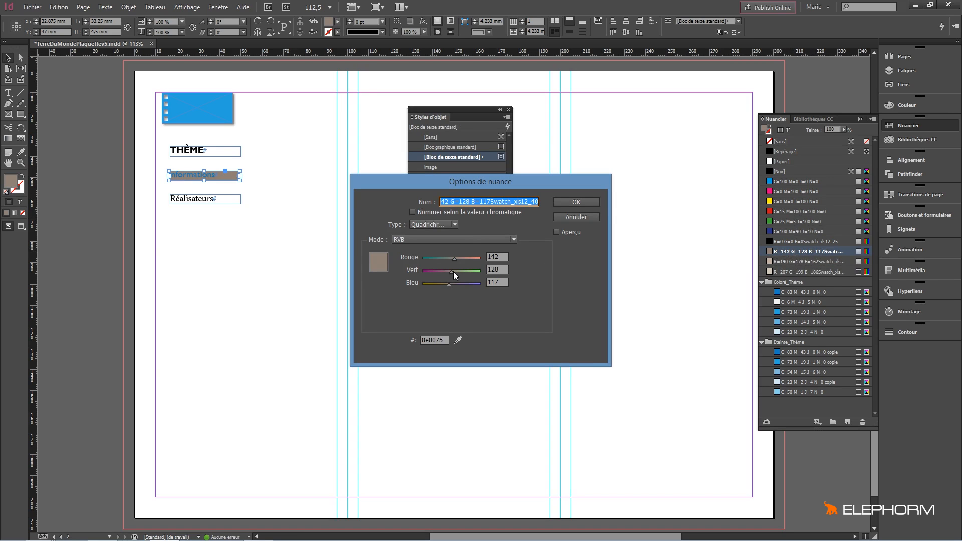
click(465, 239)
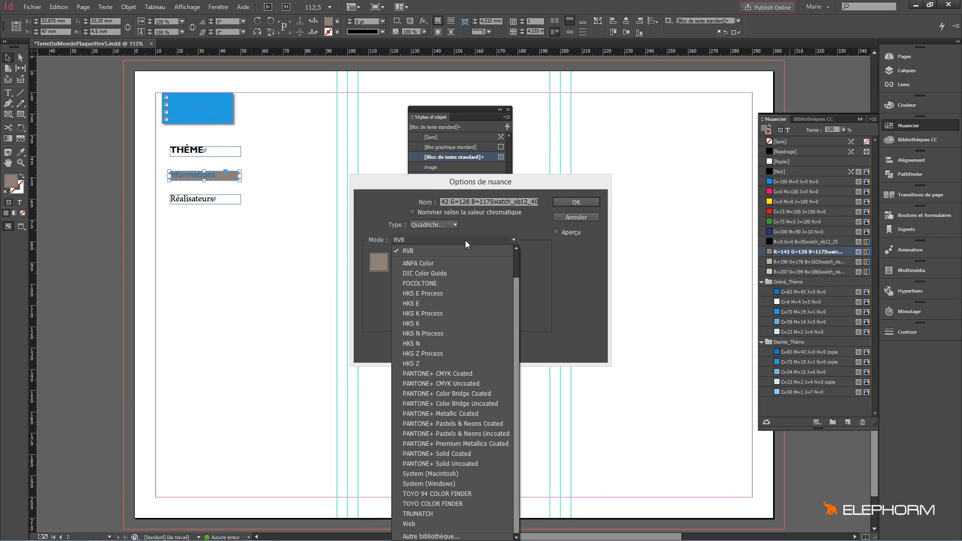
click(526, 239)
click(511, 241)
click(431, 269)
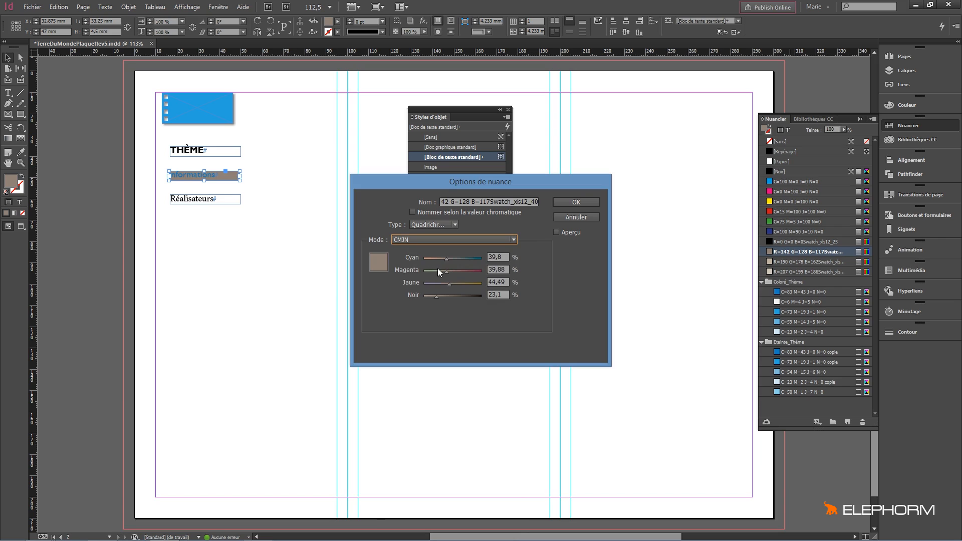
drag(436, 295, 450, 298)
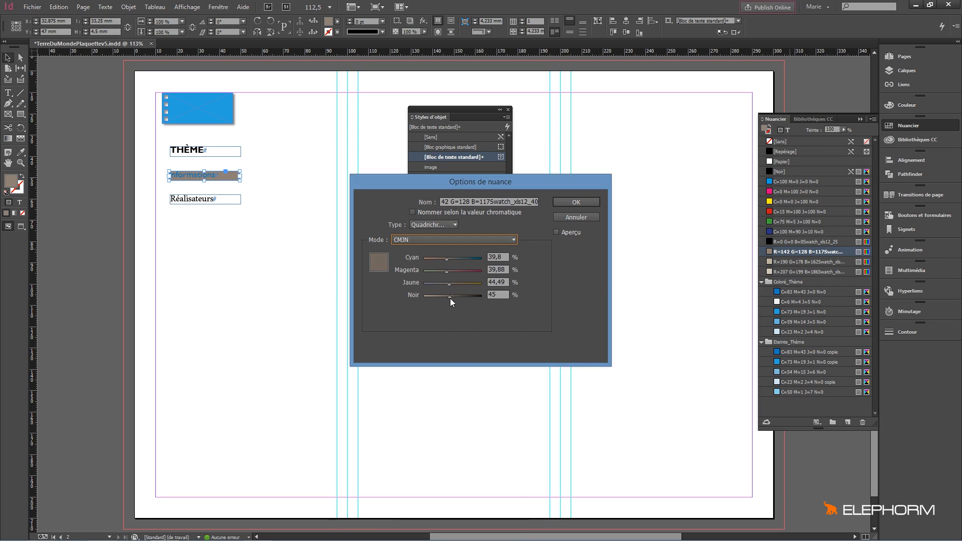
click(556, 232)
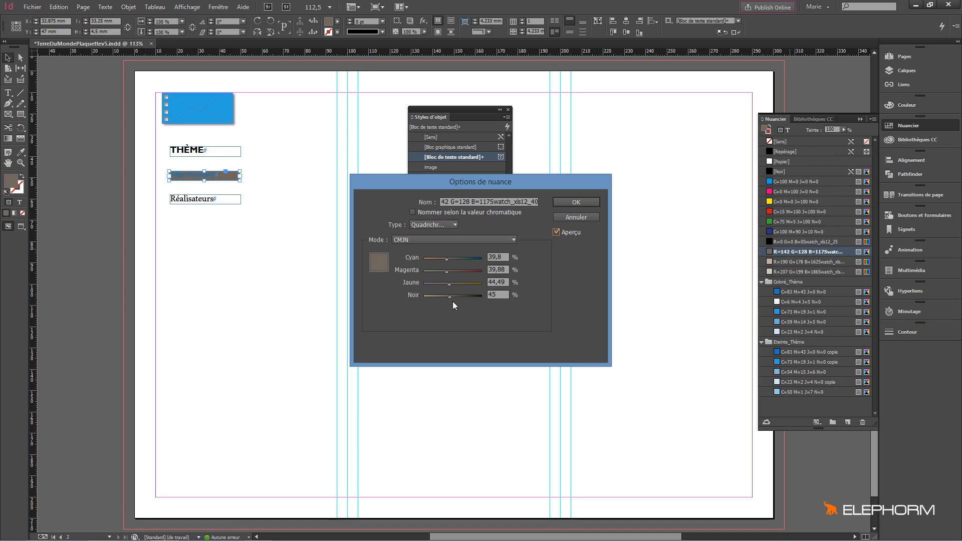
drag(450, 297, 425, 297)
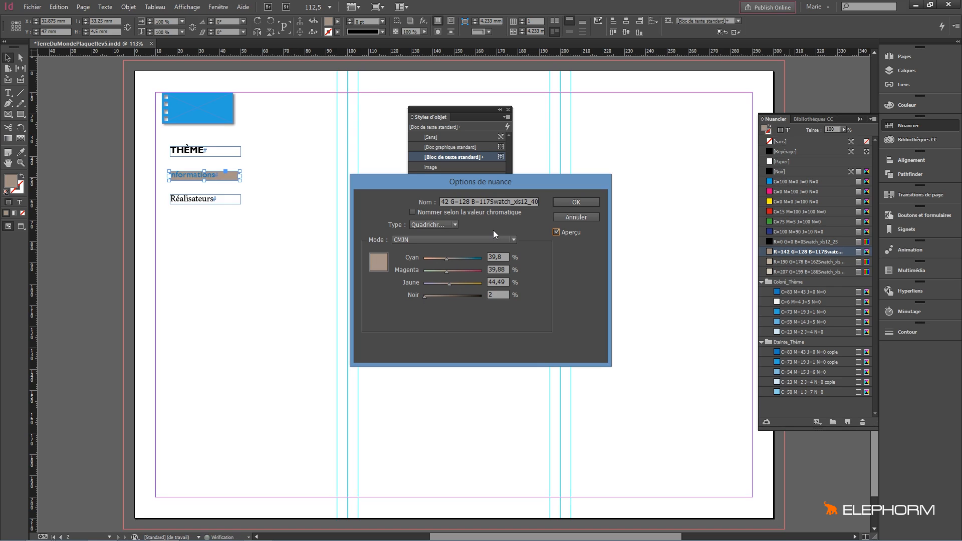
click(574, 203)
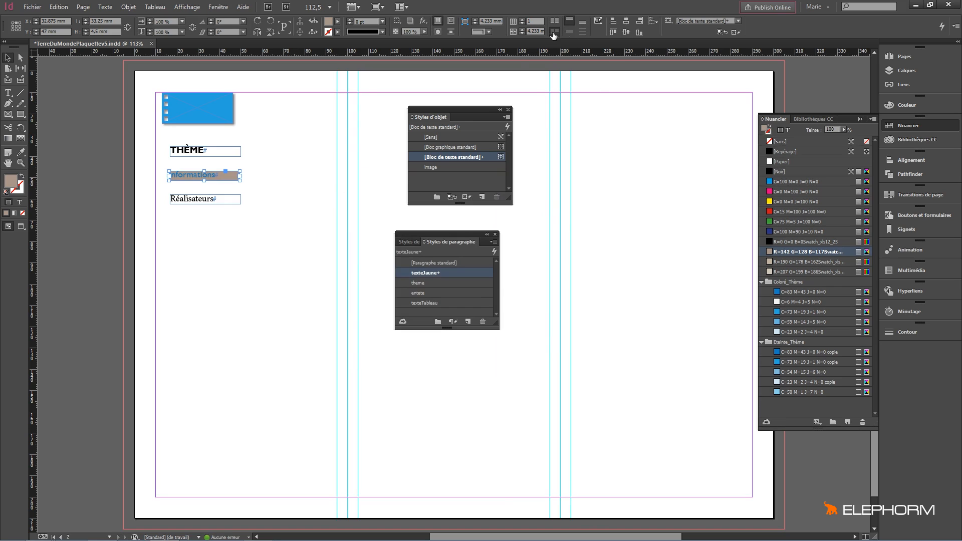
Step: Centre the text vertically in the "Informations" frame and enlarge the frame's height to about 5.5 mm
click(570, 32)
click(296, 158)
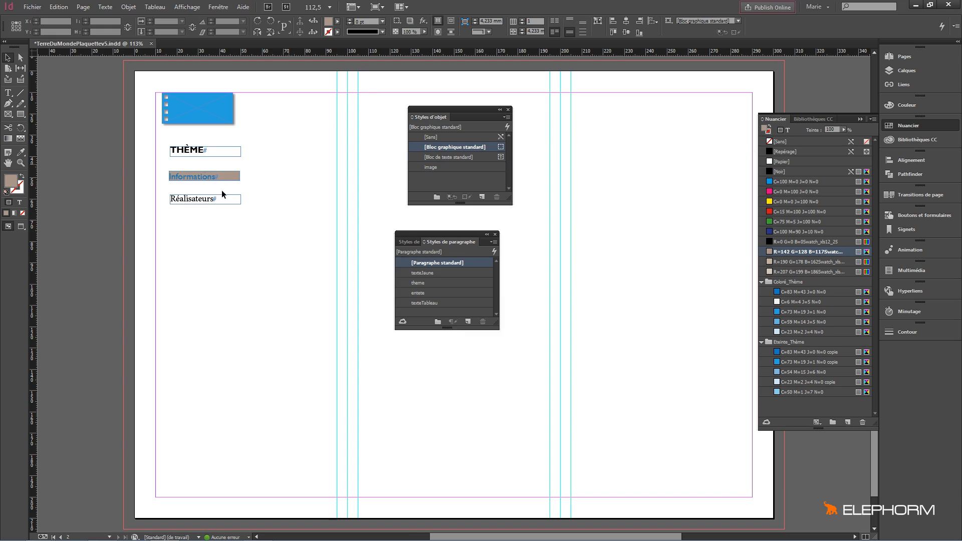
click(201, 180)
drag(205, 181, 206, 184)
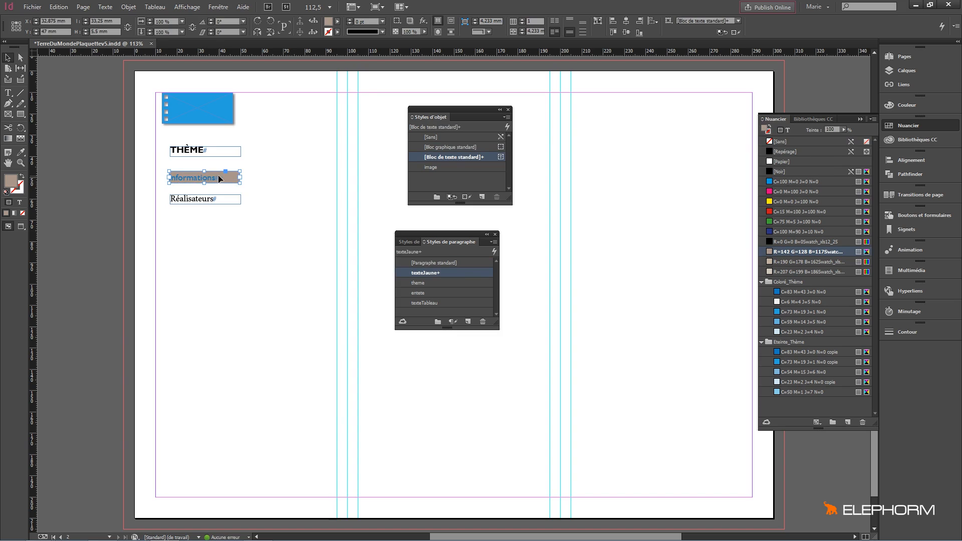
Step: Centre the "Informations" text horizontally and redefine the texteJaune paragraph style from it
double_click(206, 178)
click(8, 57)
double_click(205, 178)
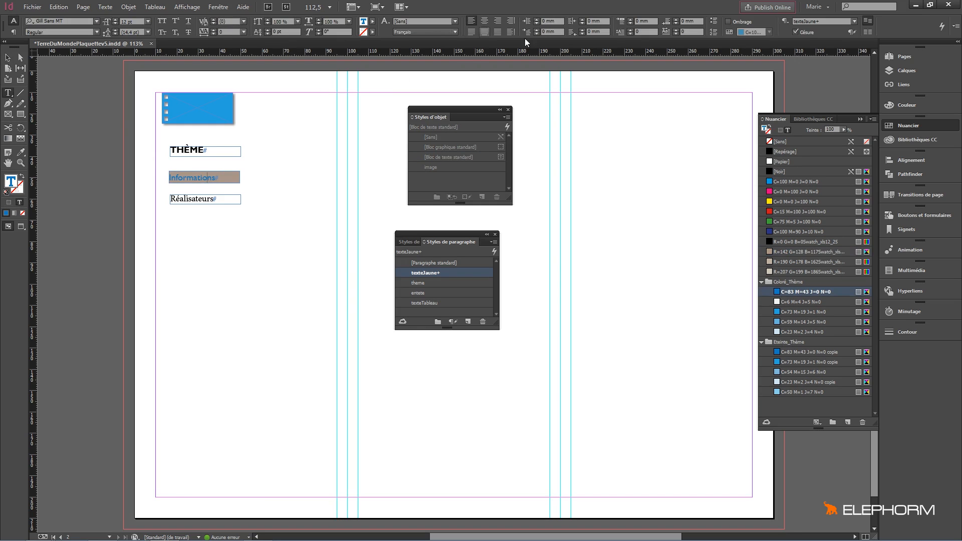
click(484, 21)
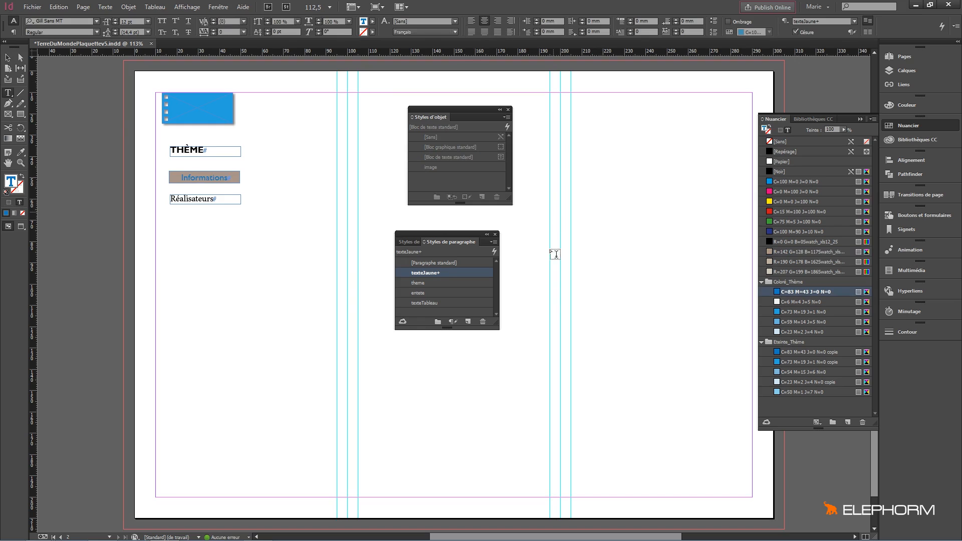
right_click(454, 274)
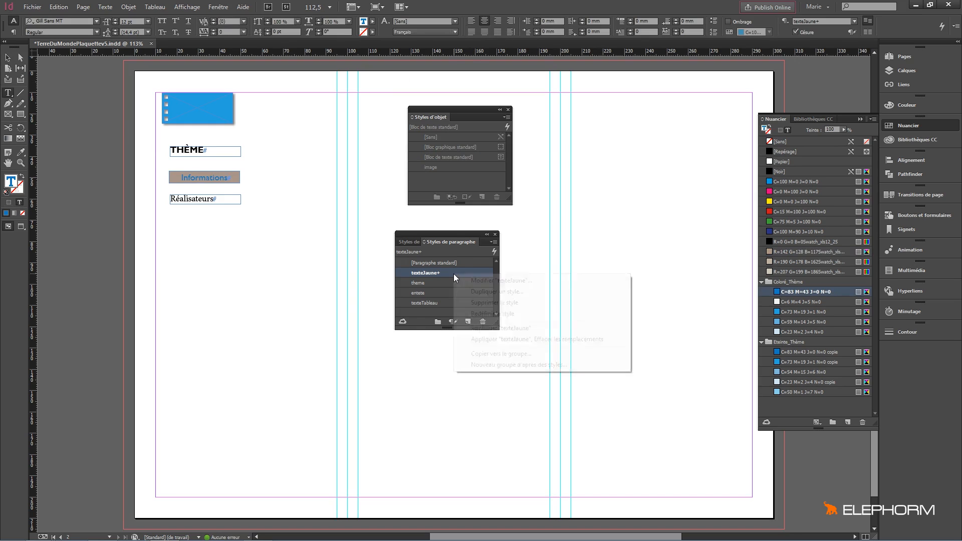
click(528, 313)
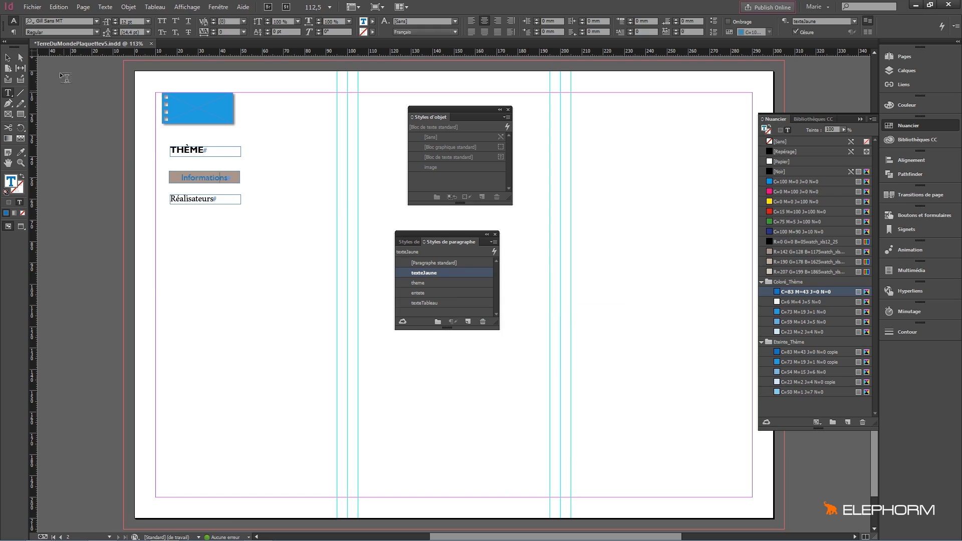
Step: Start a new object style named "bloctaupe" based on the "Informations" frame
click(8, 58)
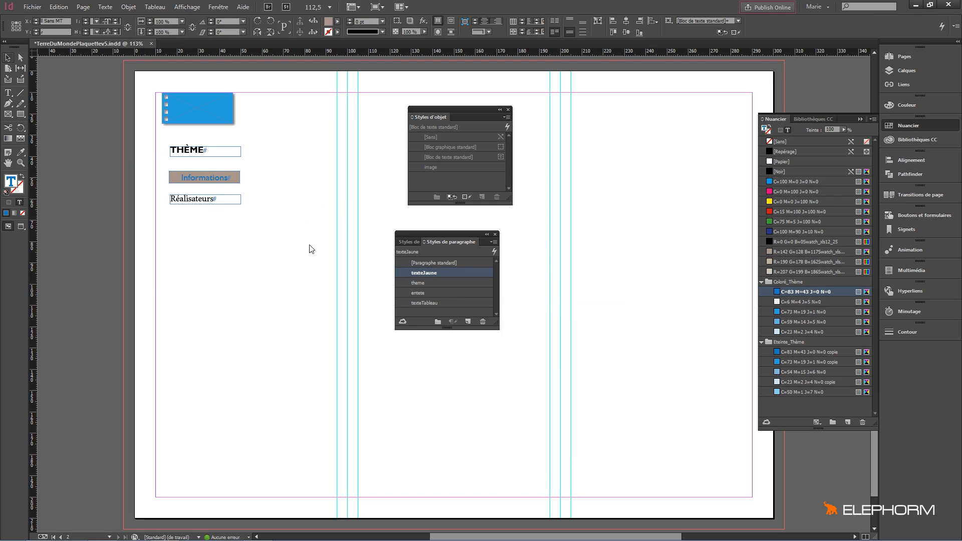
click(225, 181)
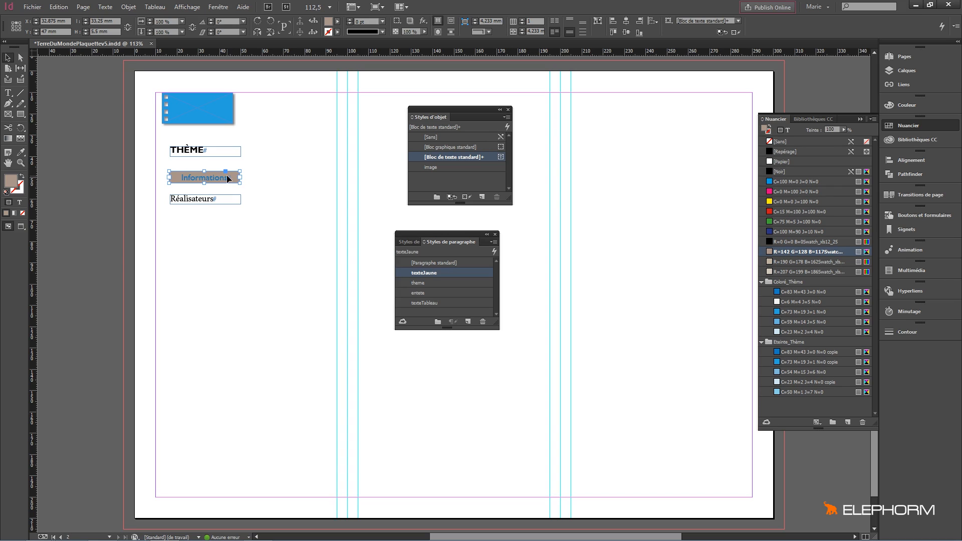
click(510, 118)
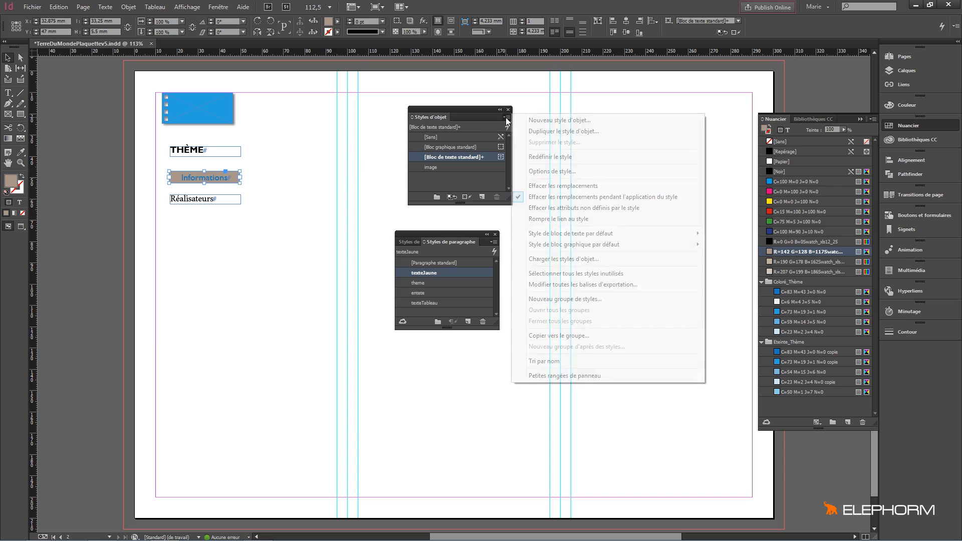
click(568, 121)
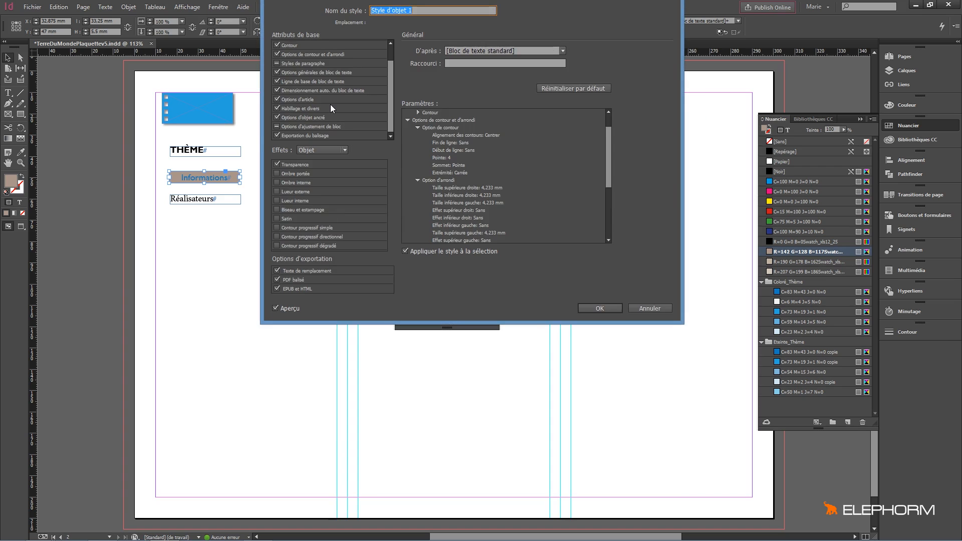
text(bloctaupe)
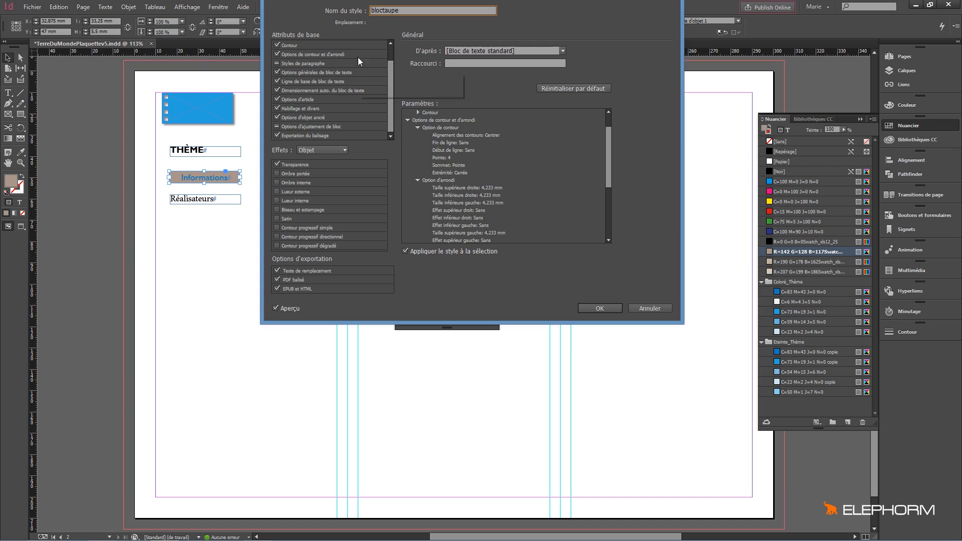
Step: Include the paragraph style attribute in the bloctaupe object style, using texteJaune
click(285, 72)
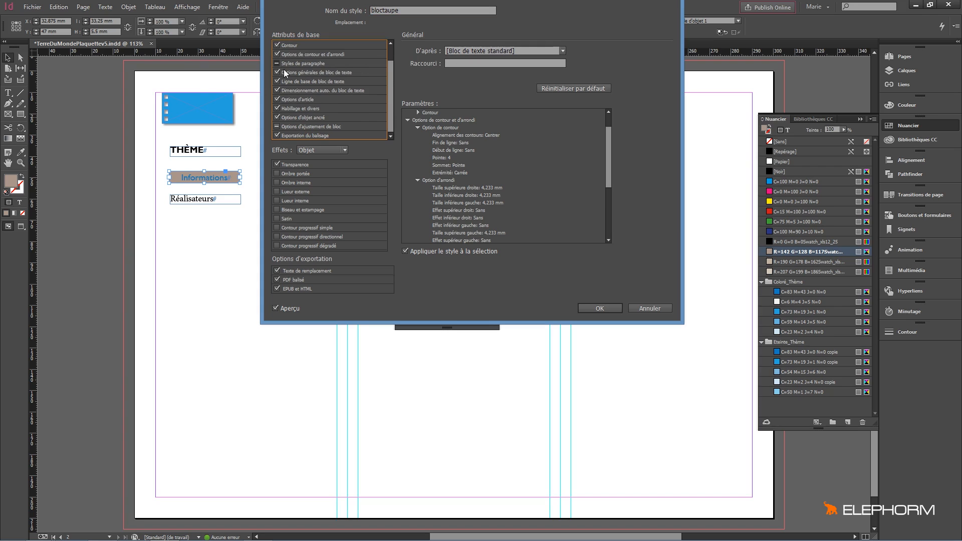
click(278, 63)
click(305, 63)
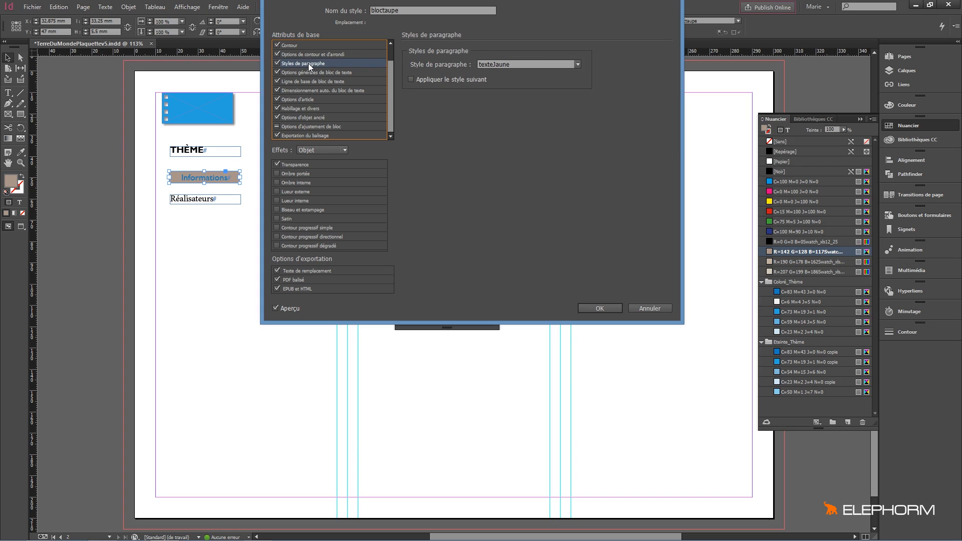
Step: Keep texteJaune as the bloctaupe style's paragraph style, enable applying the next style, and save the object style
click(509, 64)
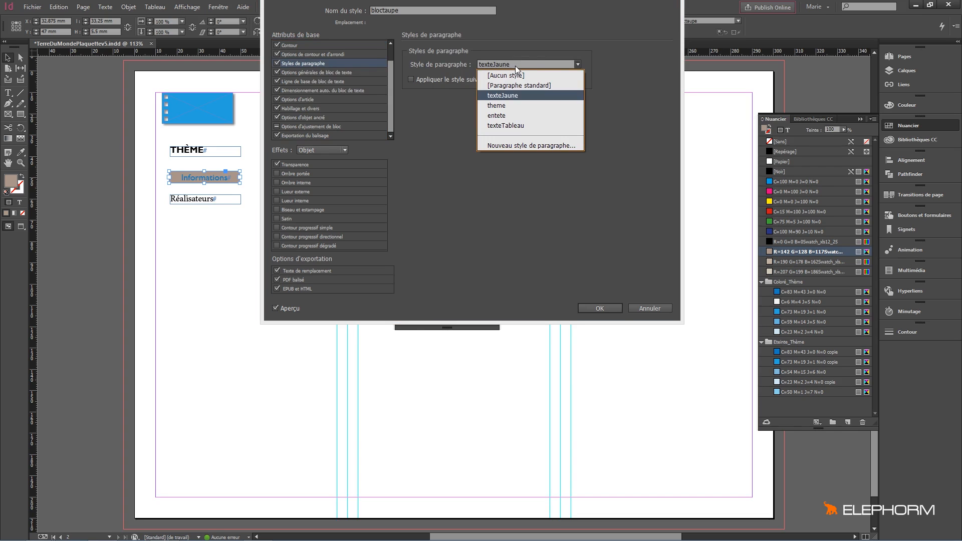
click(531, 94)
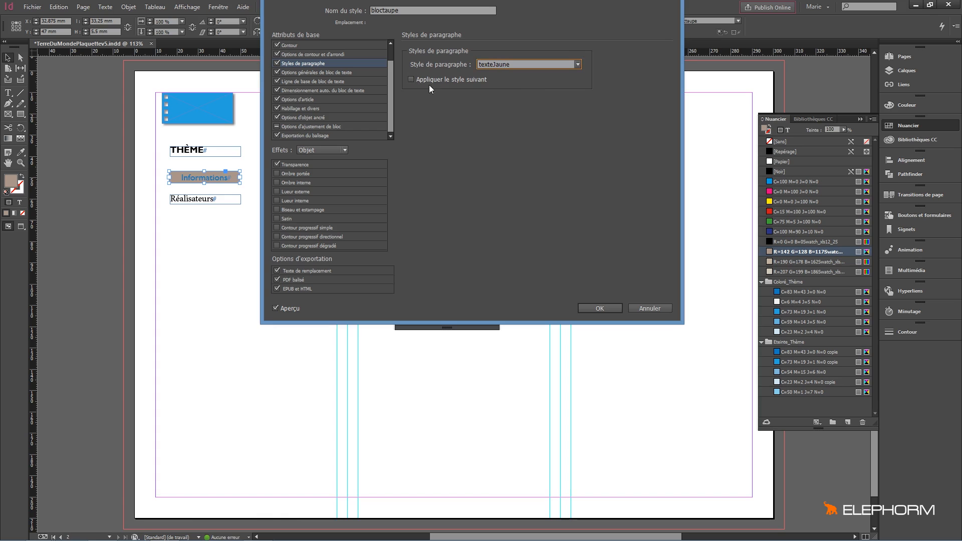
click(413, 78)
click(592, 307)
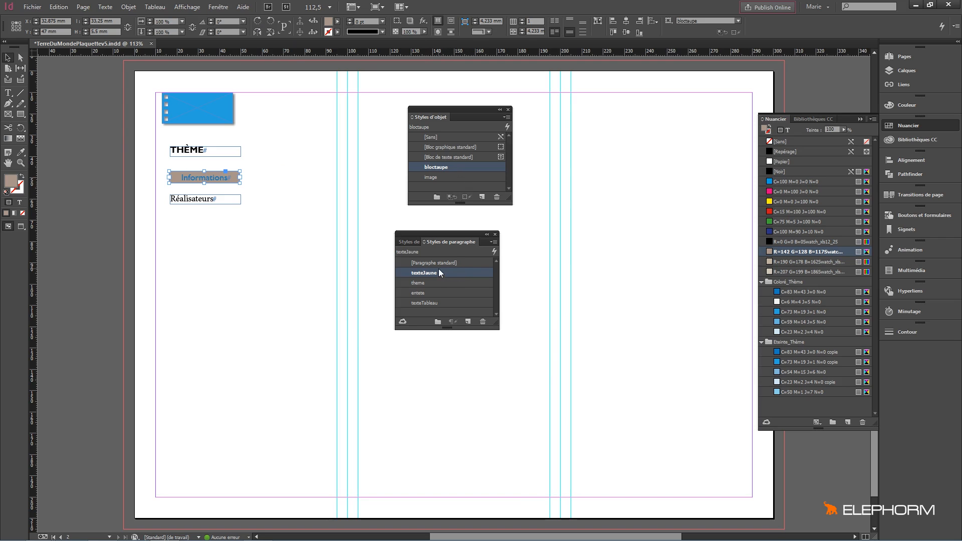
Step: Rename the texteJaune paragraph style as "textebleu"
right_click(436, 273)
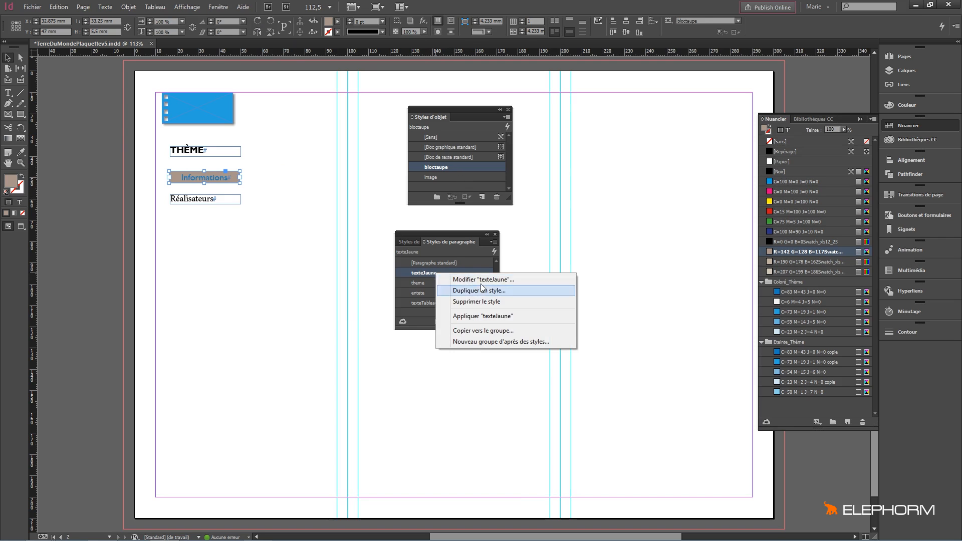
click(459, 280)
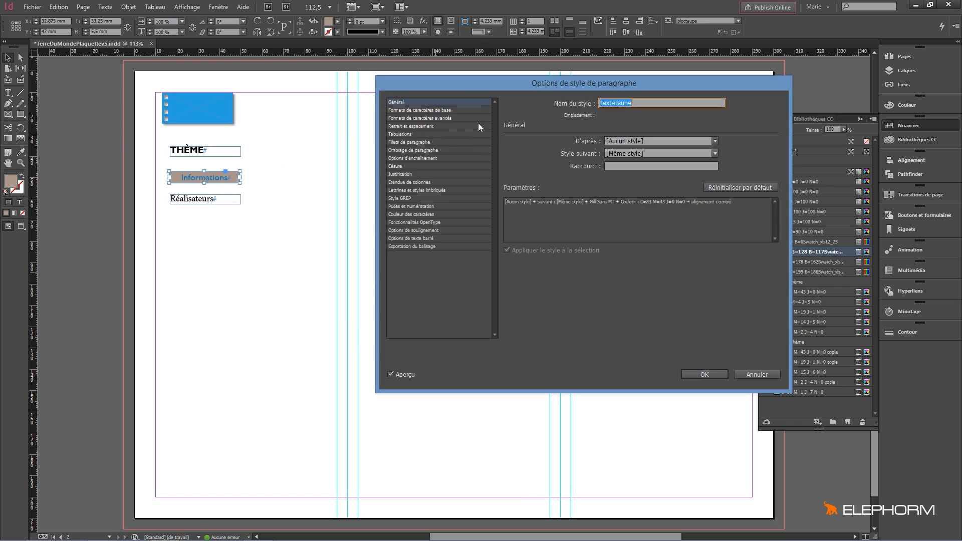
drag(615, 103, 666, 108)
text(bleu)
click(704, 374)
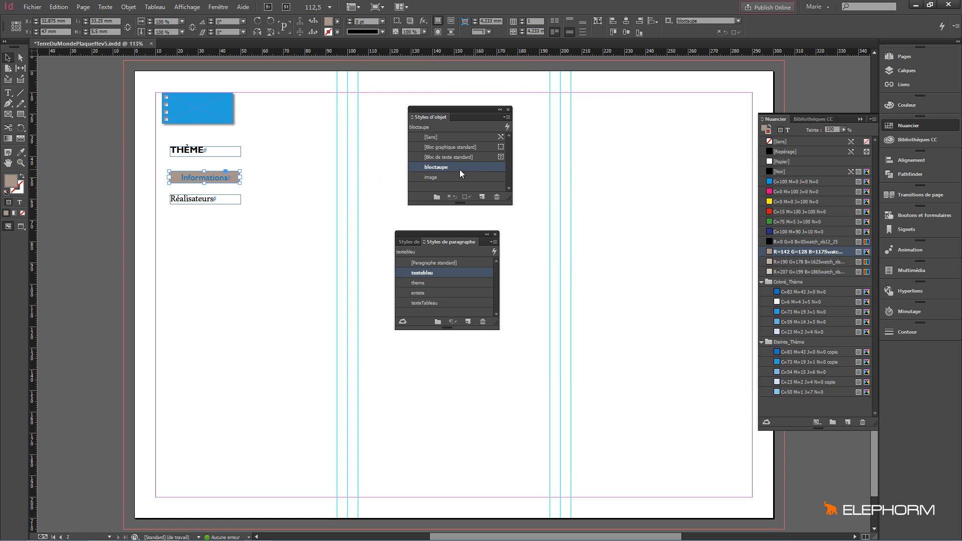
Step: Apply the bloctaupe object style to the "Réalisateurs" text frame
click(205, 200)
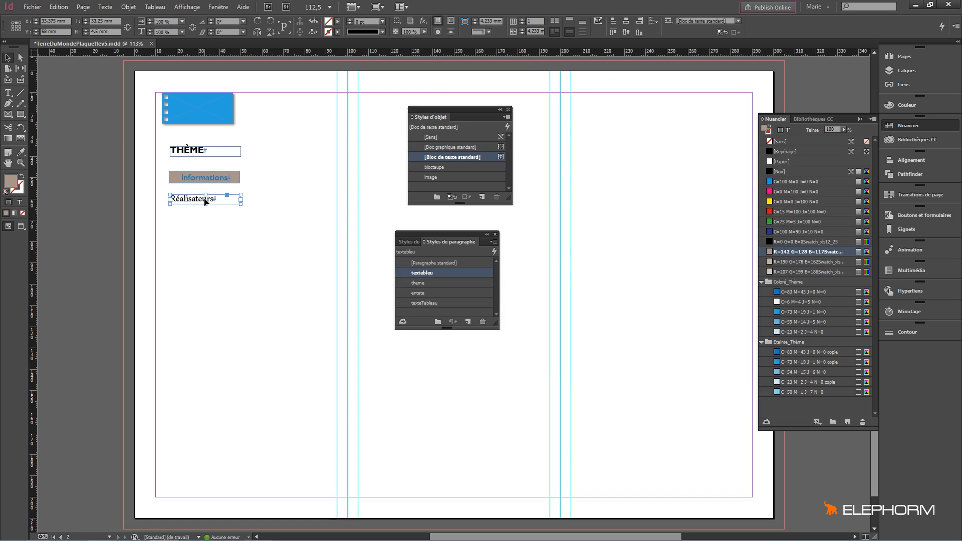
click(456, 167)
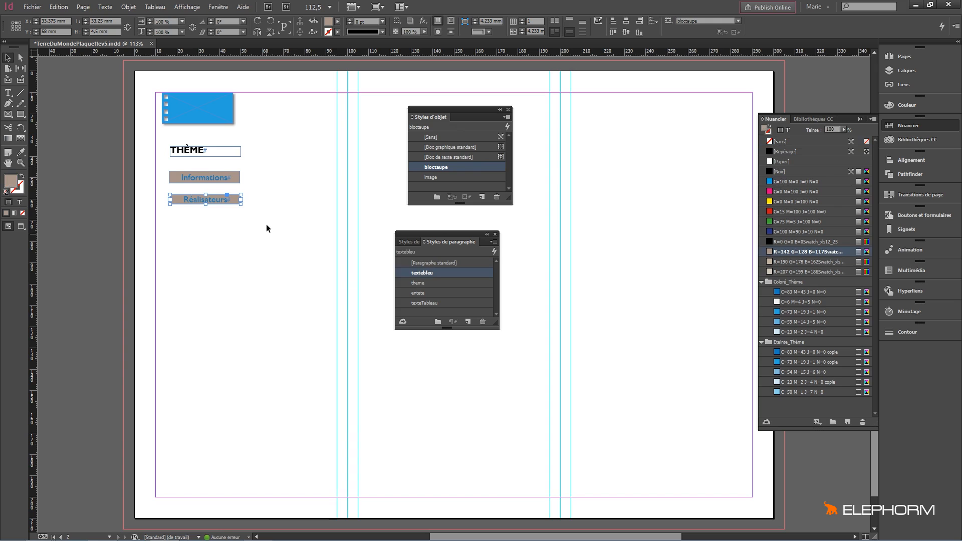
double_click(217, 200)
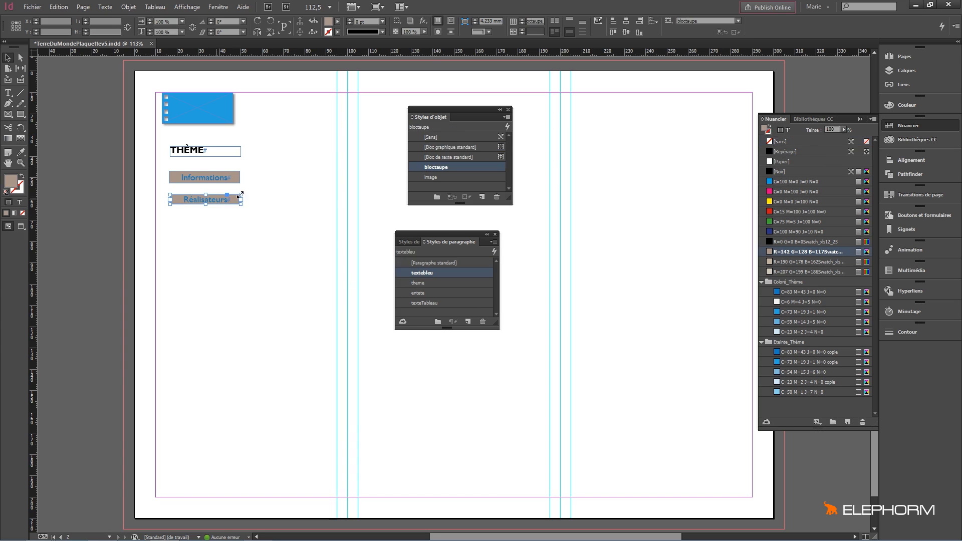
Step: Give the "Informations" frame rounded corners (Arrondi) and redefine the bloctaupe object style from it
click(218, 178)
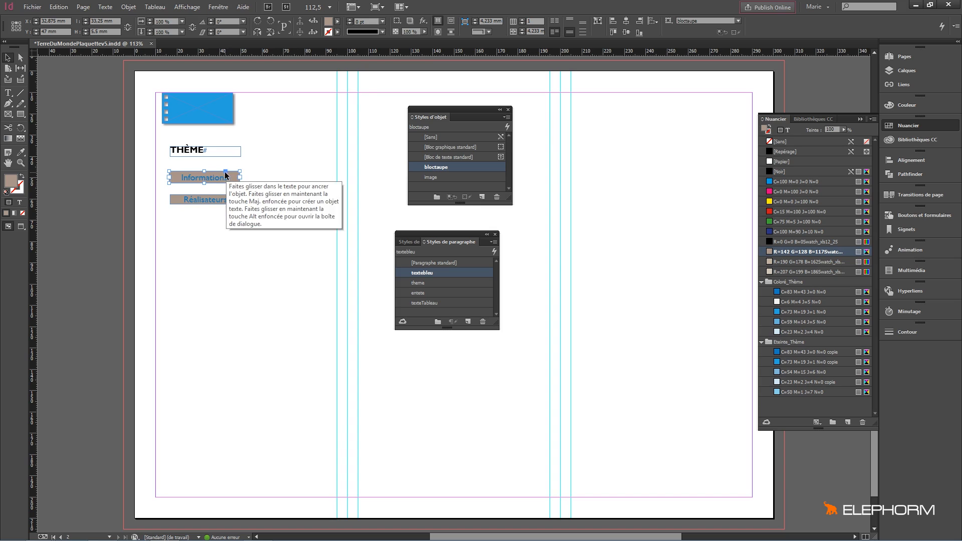
click(491, 31)
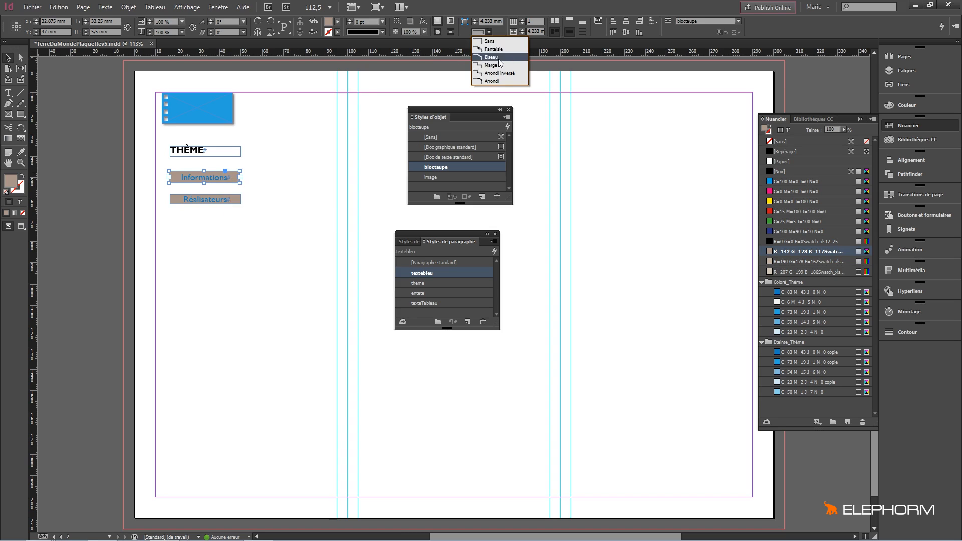
click(498, 80)
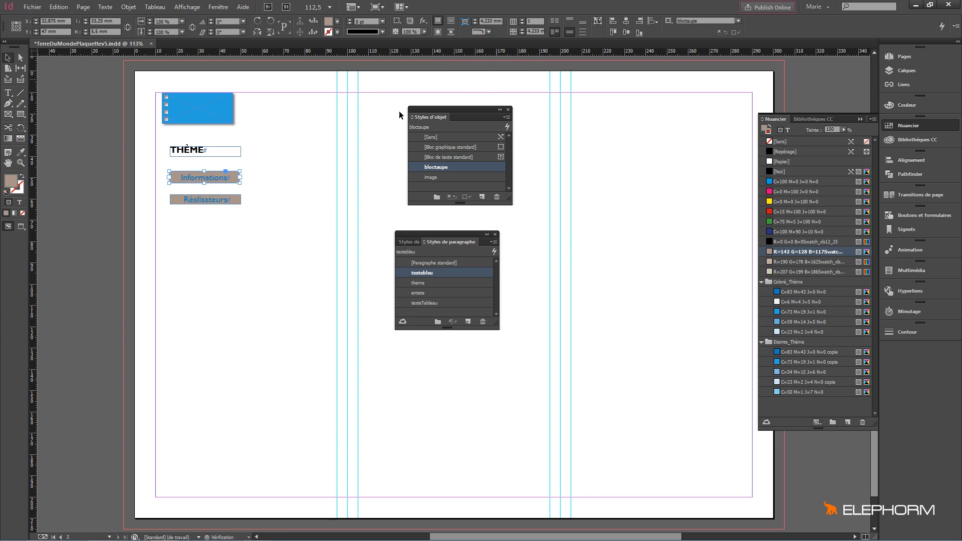
click(301, 182)
click(239, 178)
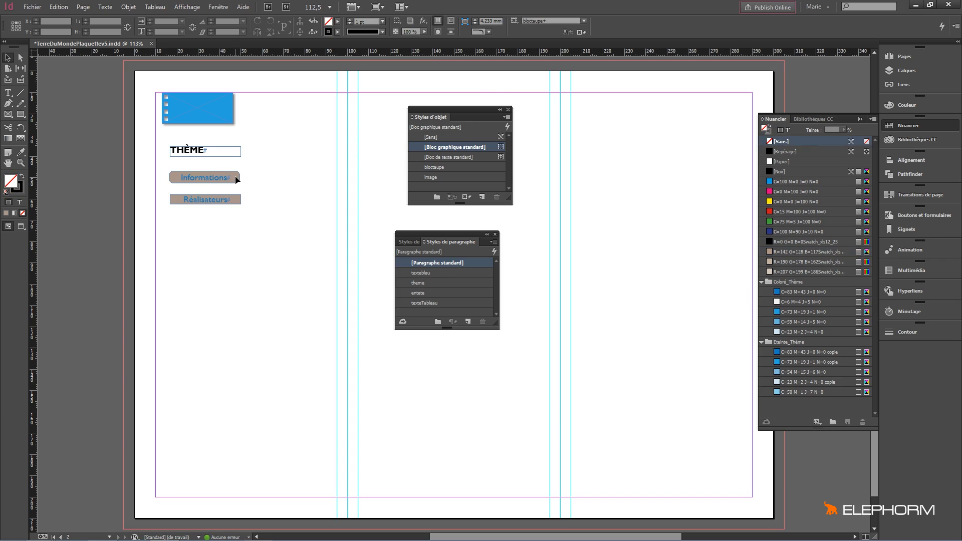
right_click(460, 173)
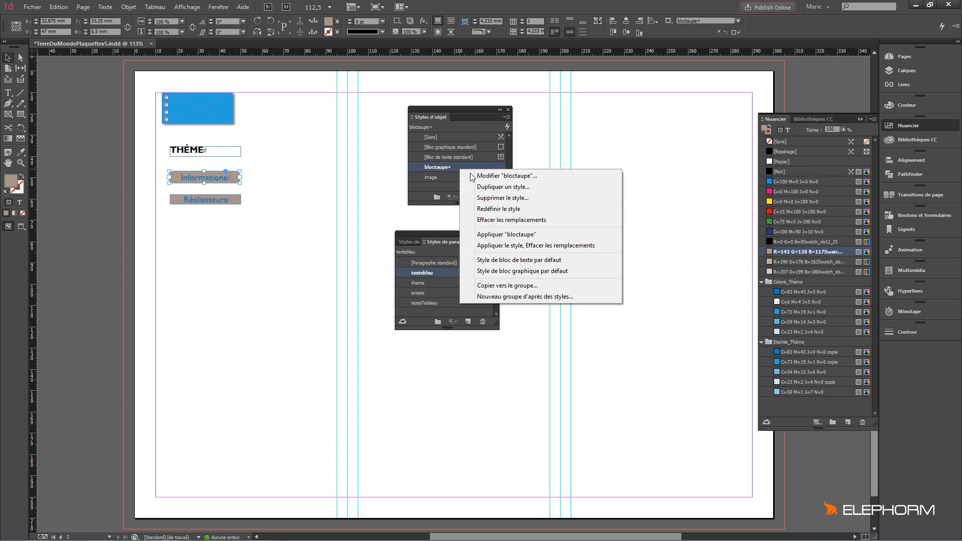
click(499, 208)
click(324, 223)
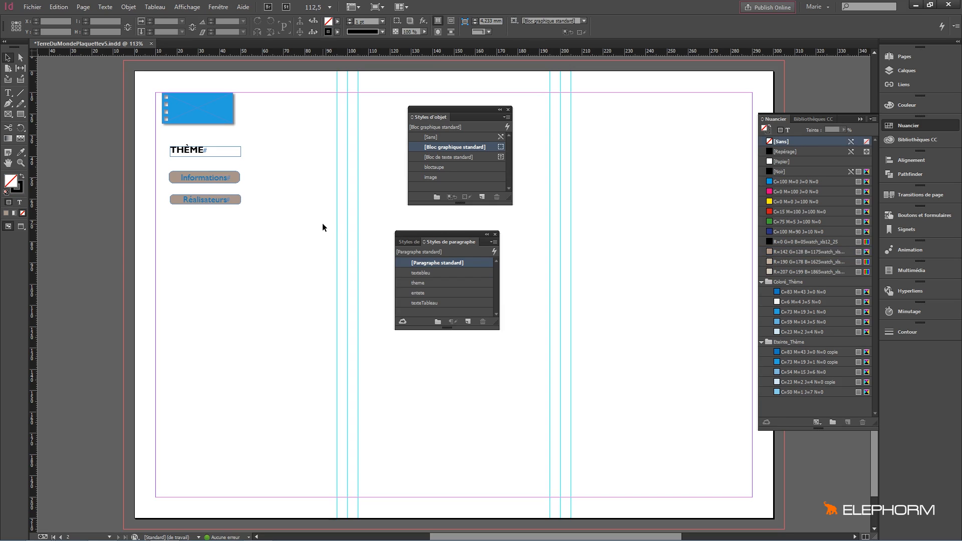
Step: Set the "Informations" frame's corner shape back to none (Sans) and redefine the bloctaupe object style accordingly
click(237, 180)
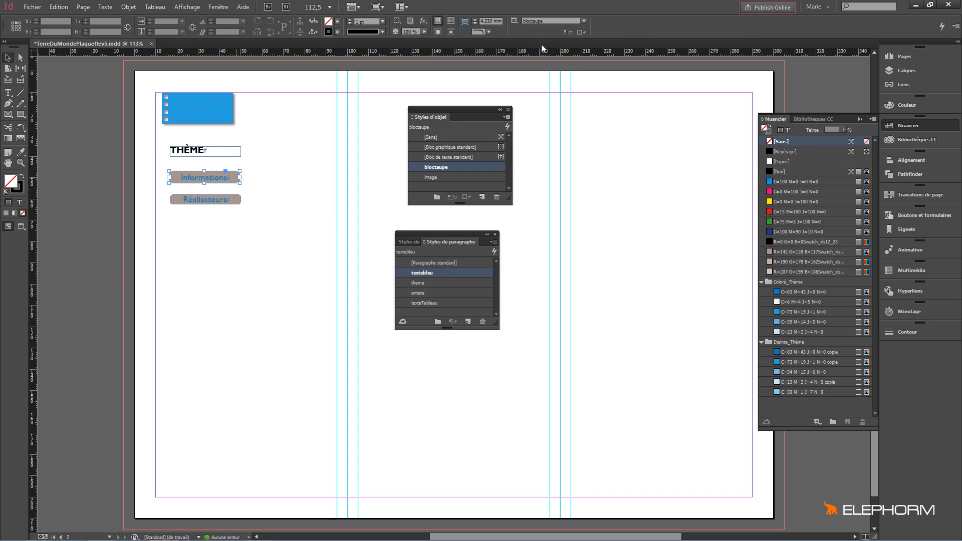
click(489, 32)
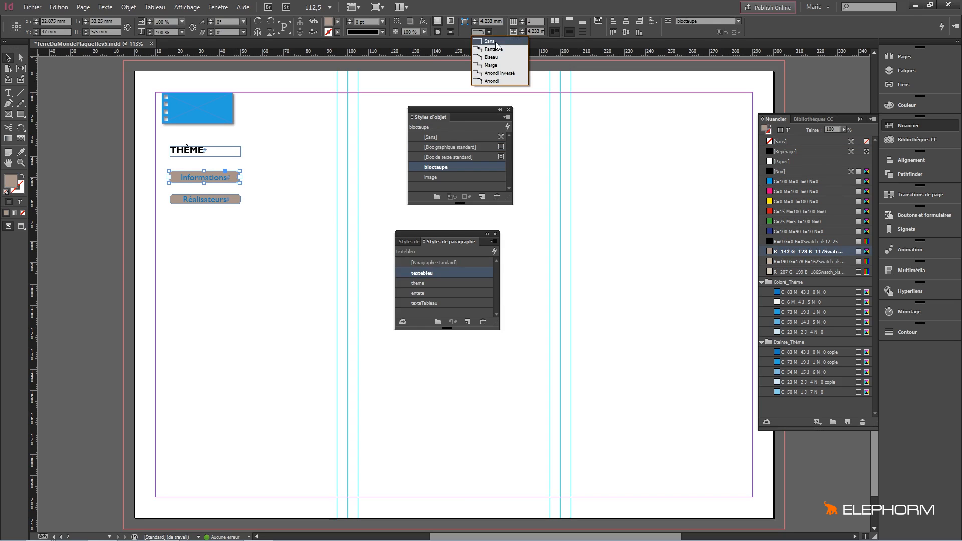
click(490, 41)
right_click(423, 171)
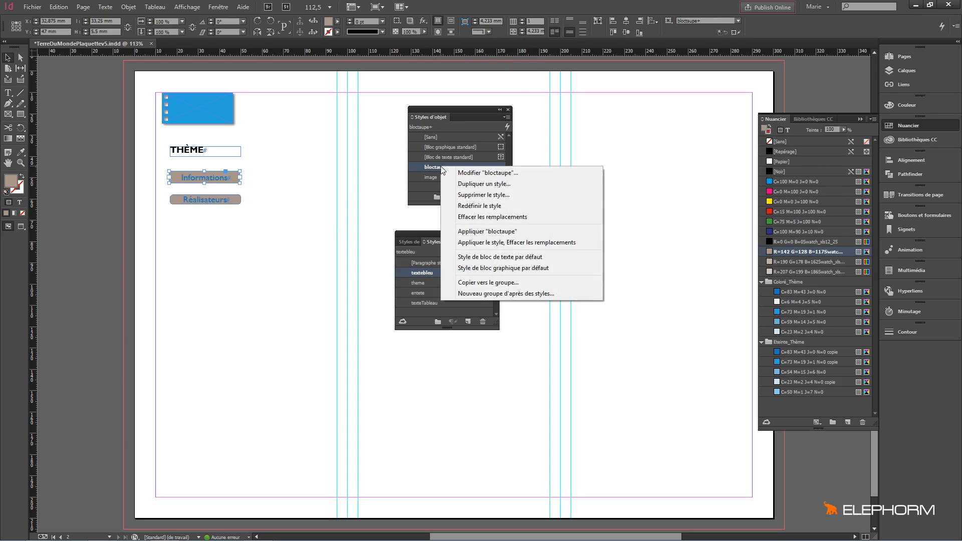
click(474, 204)
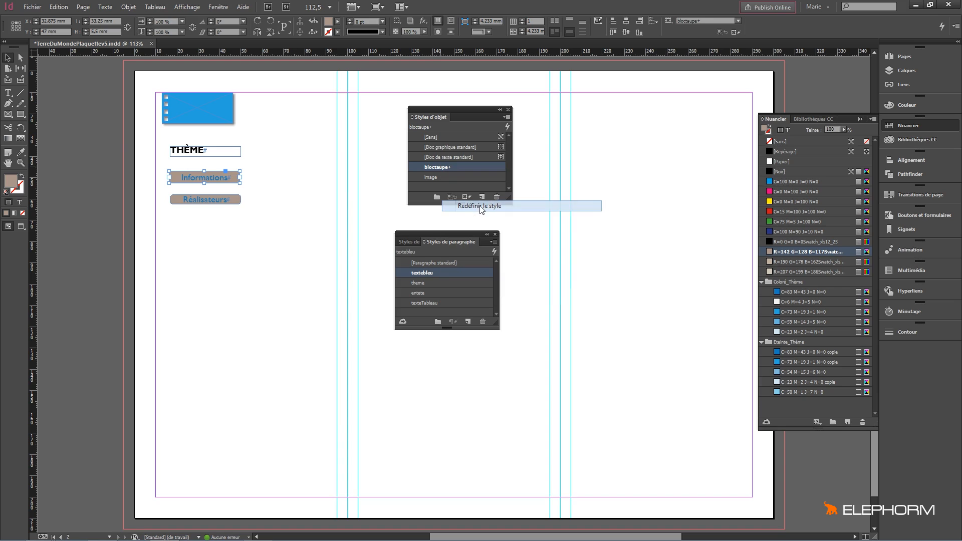
click(297, 214)
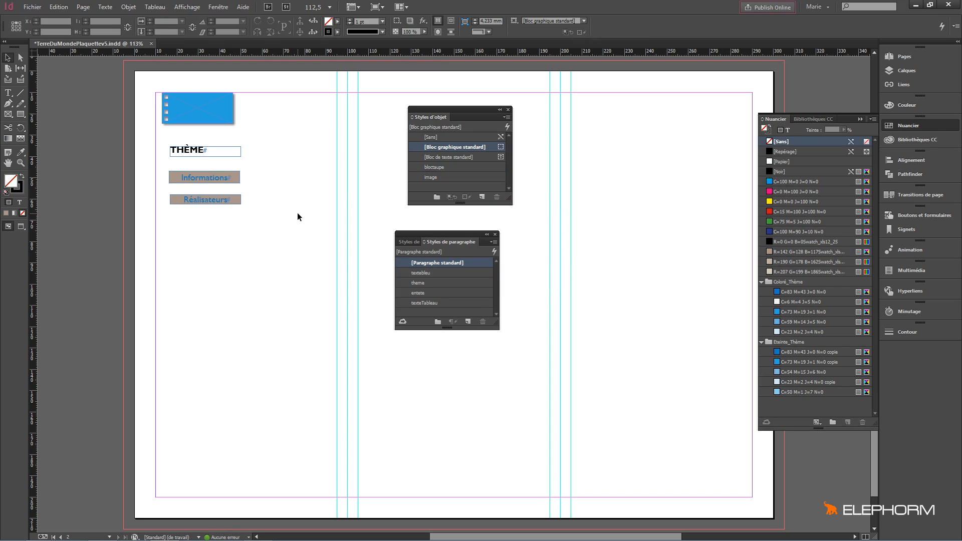
Step: Colour the "Réalisateurs" text with the R=142 G=128 B=117 swatch and fill its frame with C=83 M=43 J=0 N=0
click(224, 202)
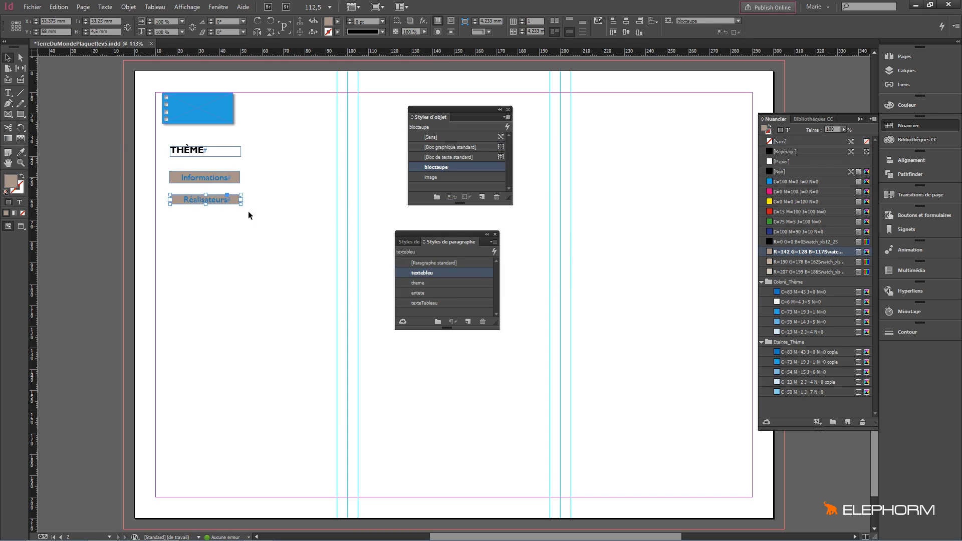
click(789, 130)
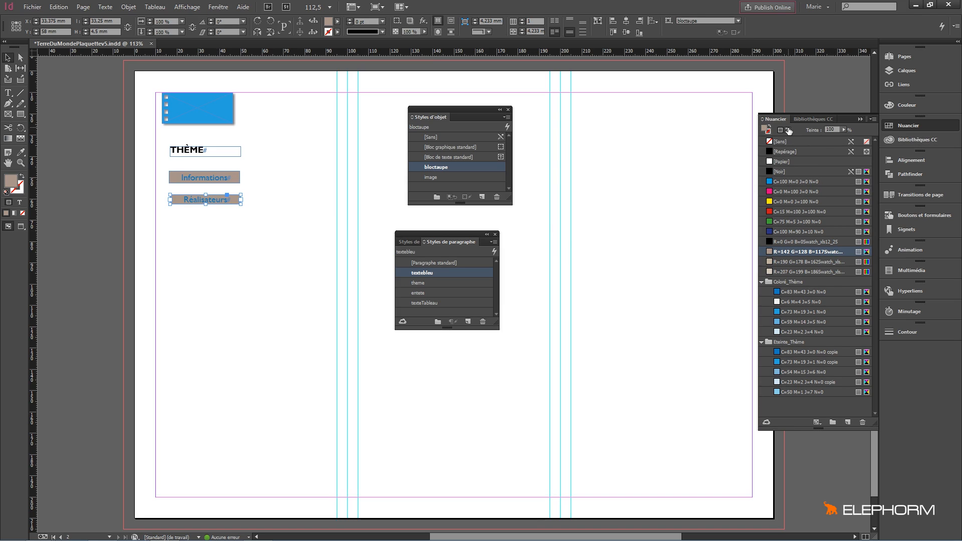
click(796, 252)
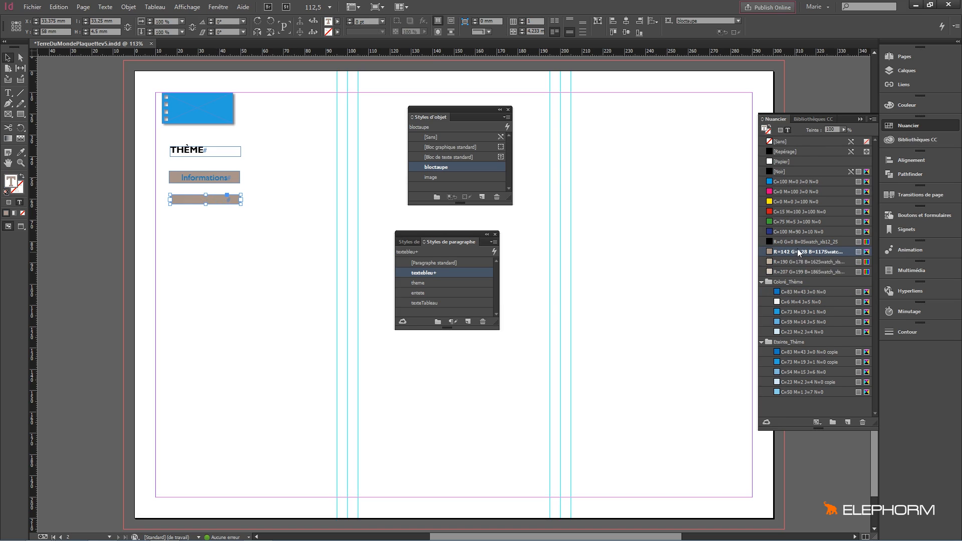
click(779, 132)
click(798, 292)
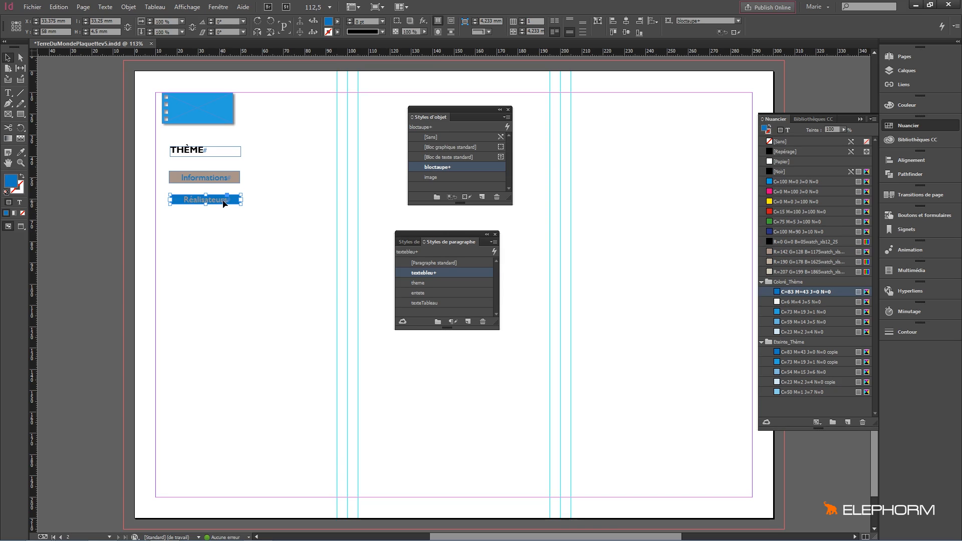
Step: Create an object style named "blocbleu" from the "Réalisateurs" frame, based on bloctaupe and ignoring the paragraph style attribute
click(507, 117)
click(549, 119)
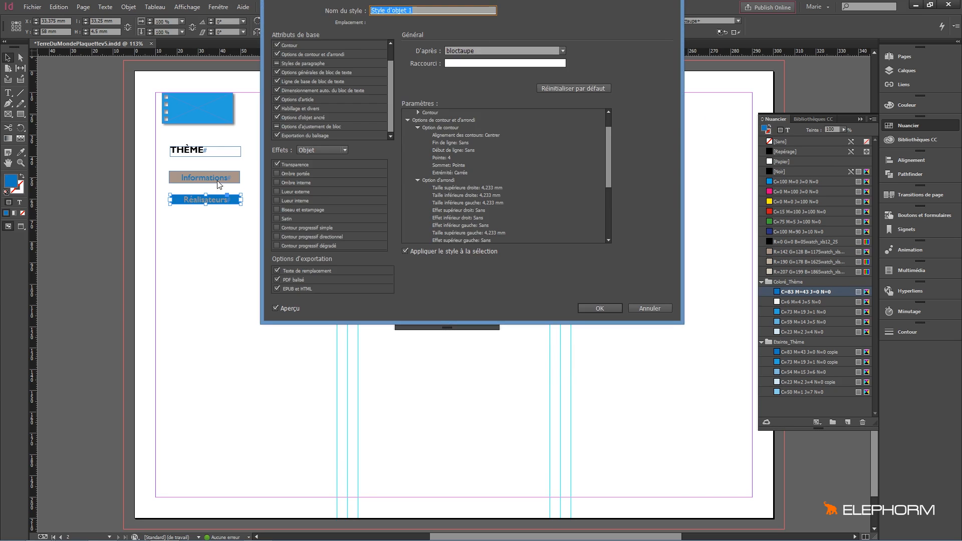
click(276, 64)
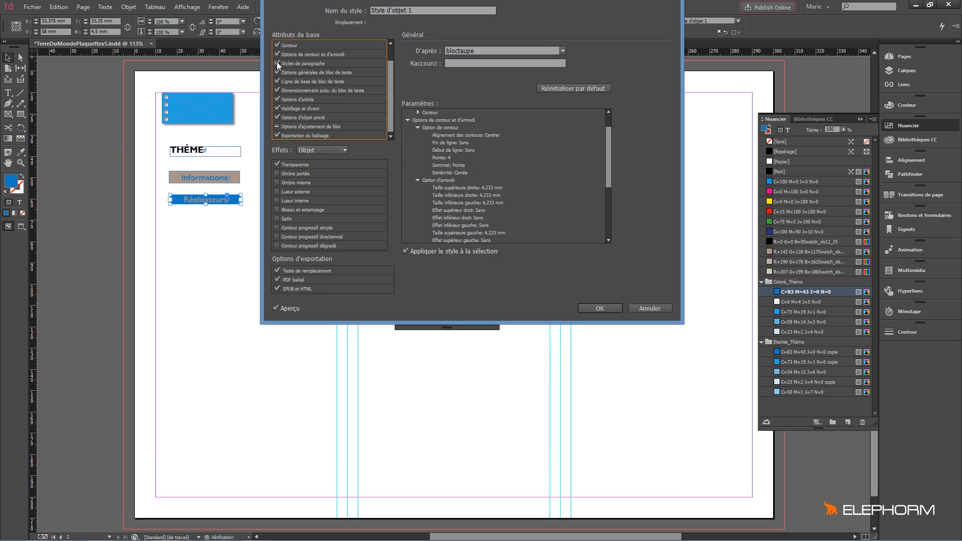
click(308, 63)
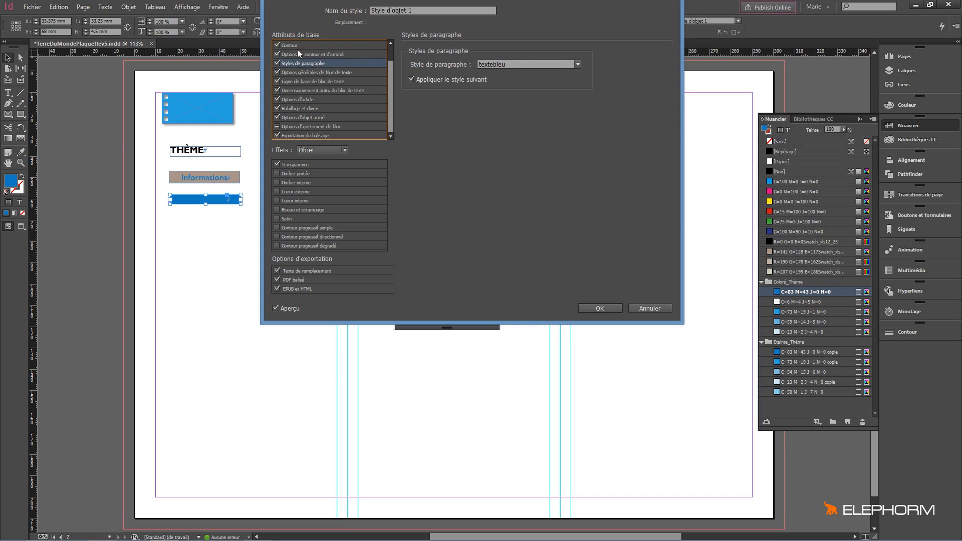
click(277, 64)
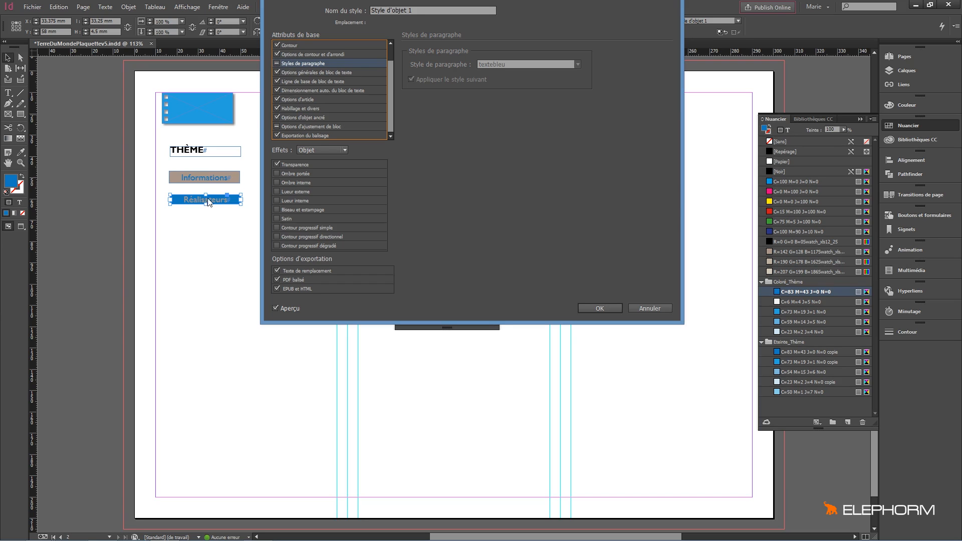
drag(418, 11, 241, 2)
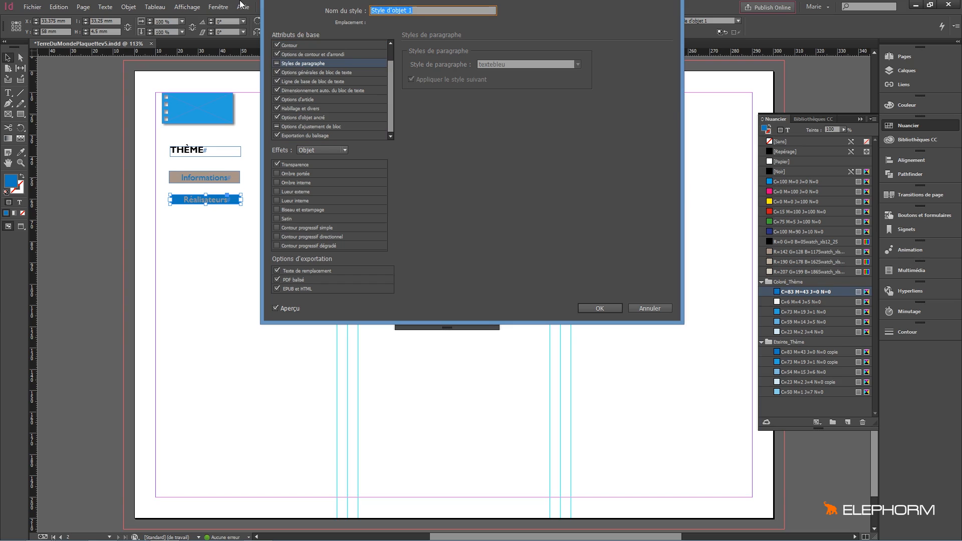
text(blocbleu)
click(601, 307)
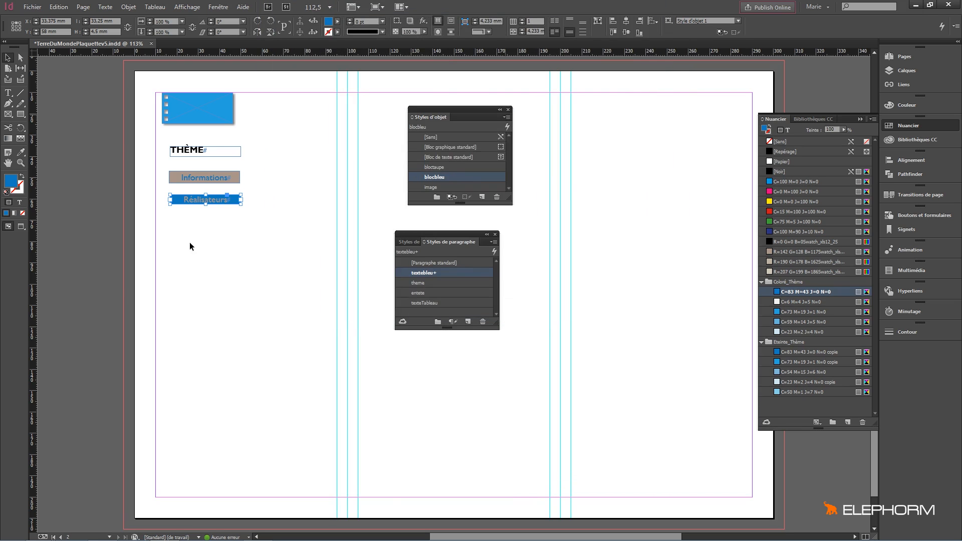
Step: Move the "THÈME", "Informations" and "Réalisateurs" frames onto the blue block, stacked one below the other in that order
drag(215, 150, 194, 101)
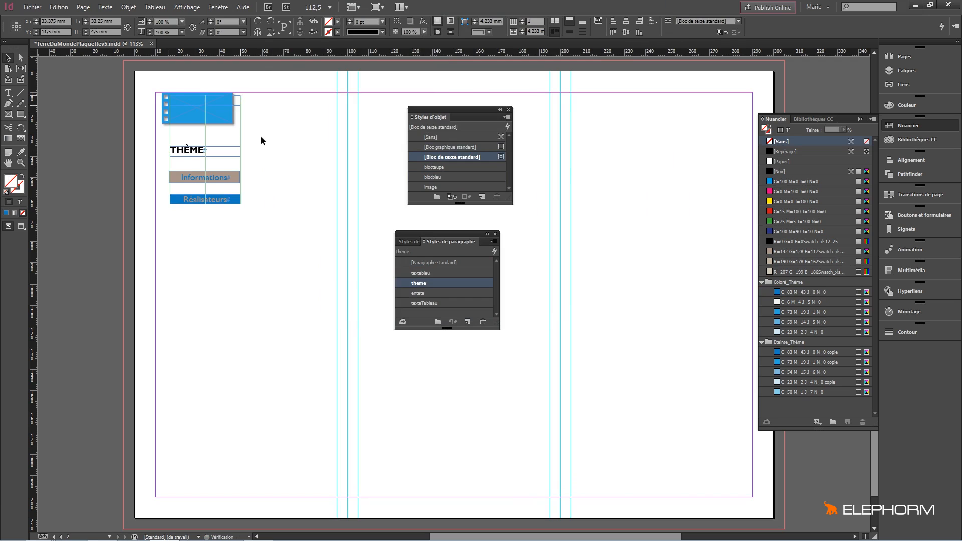
click(206, 183)
drag(202, 177, 230, 111)
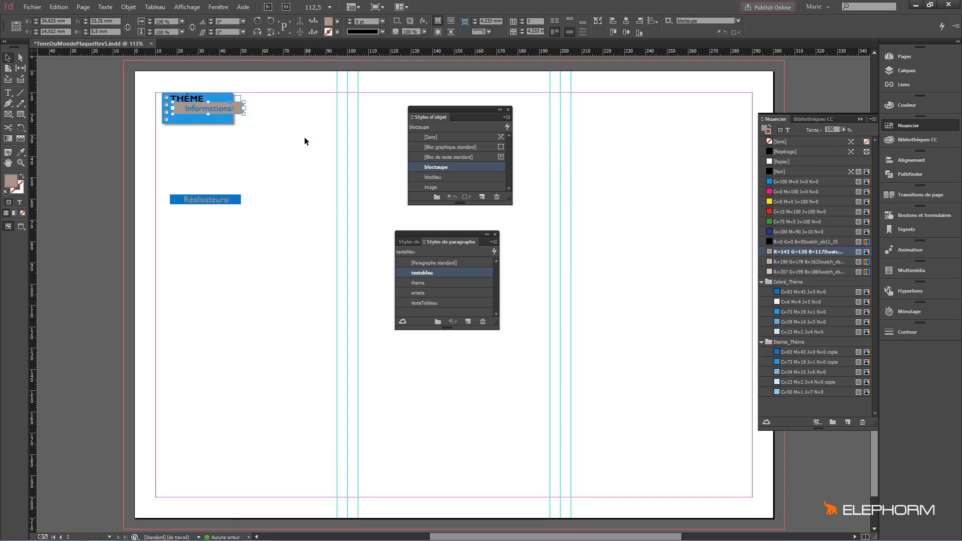
click(209, 154)
drag(217, 200, 222, 117)
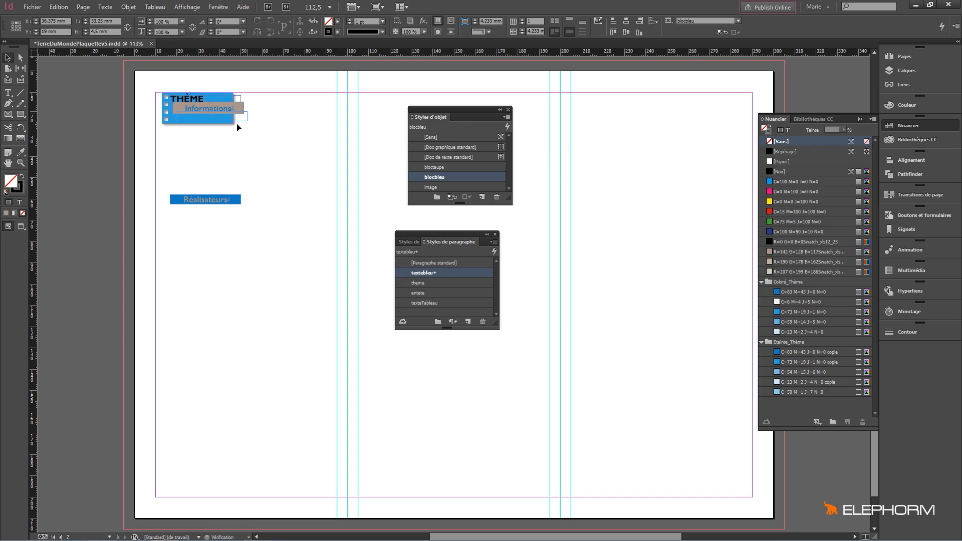
click(263, 140)
Step: Widen the blue block so that it extends beyond the right edges of the three heading frames
click(221, 98)
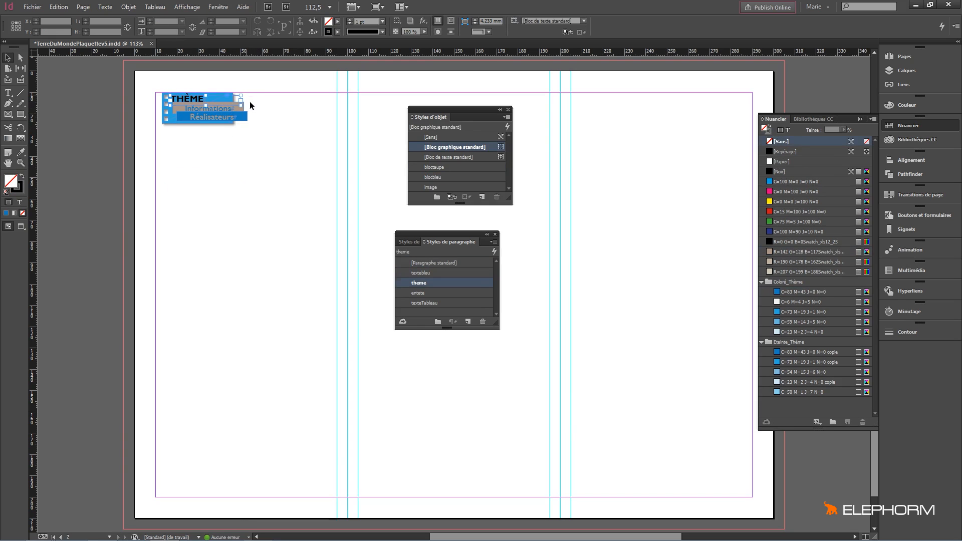
click(232, 122)
drag(234, 108, 262, 112)
click(295, 146)
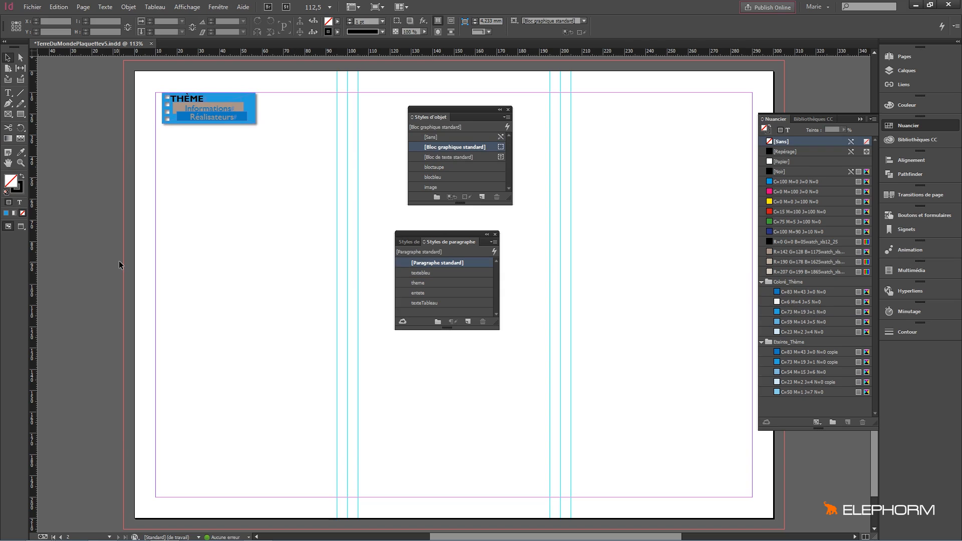
Step: Show the page in preview without guides and widen the "Réalisateurs" frame to the right edge of the blue block
key(w)
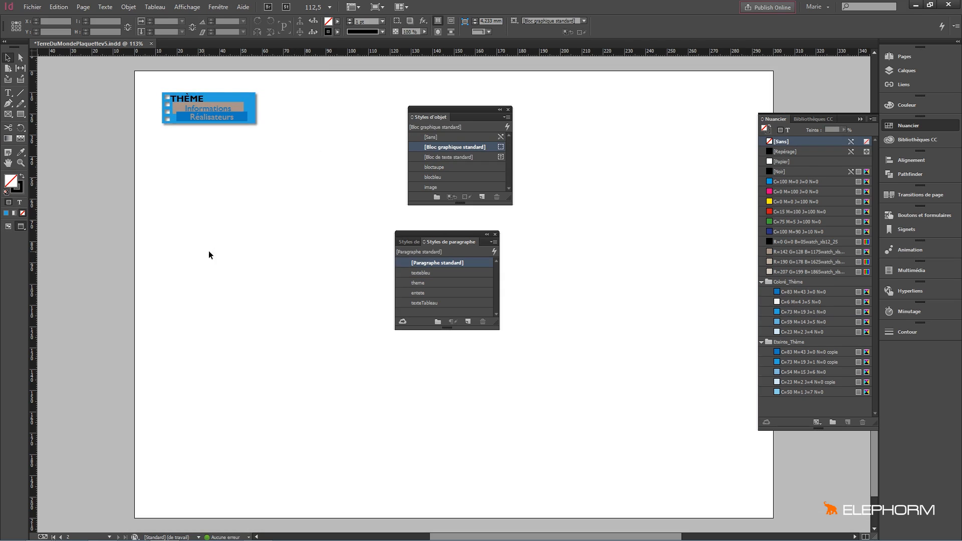
click(202, 106)
click(253, 111)
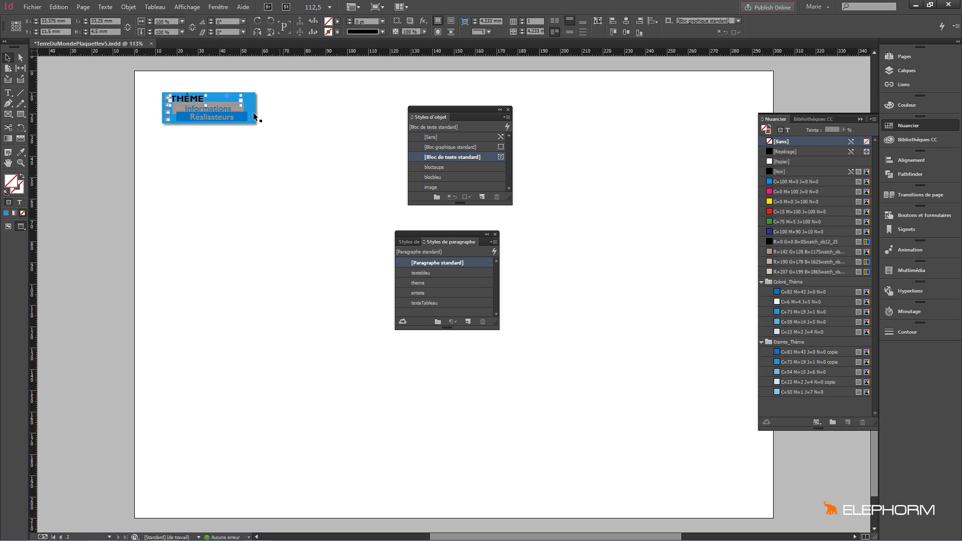
click(245, 118)
drag(246, 119, 256, 120)
click(304, 122)
Step: Group the blue block with the "THÈME", "Informations" and "Réalisateurs" frames
drag(155, 83, 286, 149)
drag(149, 81, 279, 143)
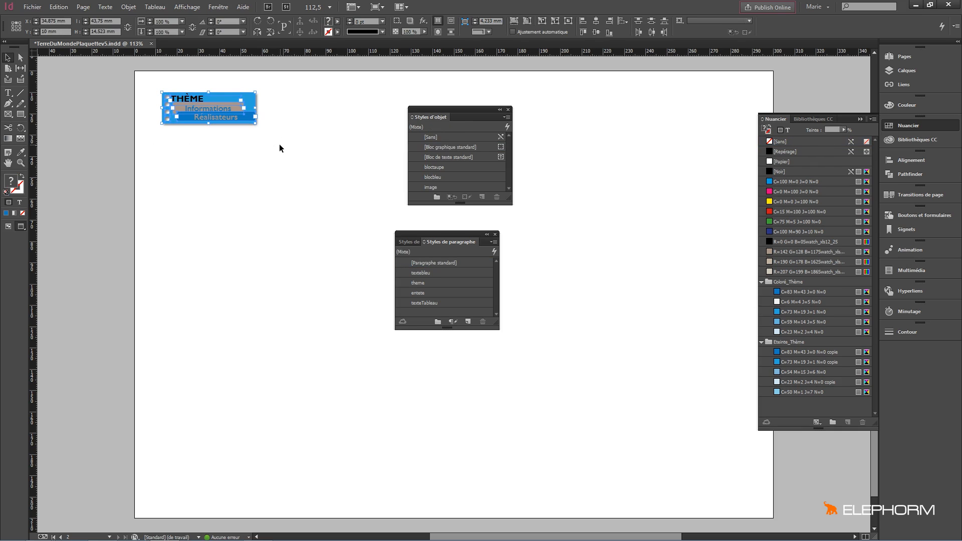
key(ctrl+g)
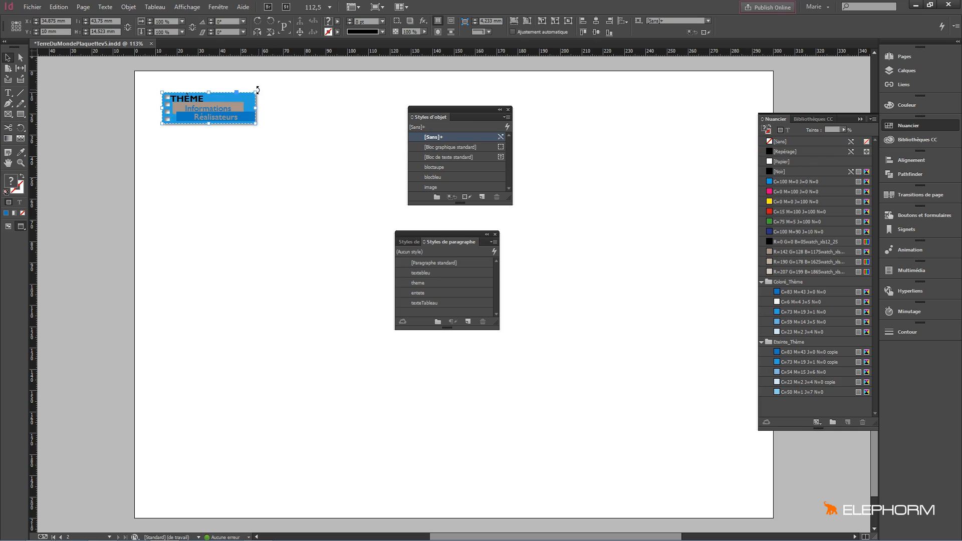
Step: Rotate the heading group 10° counterclockwise and move it slightly up and left, to about X 29.3 mm, Y 8.3 mm
drag(257, 89, 257, 83)
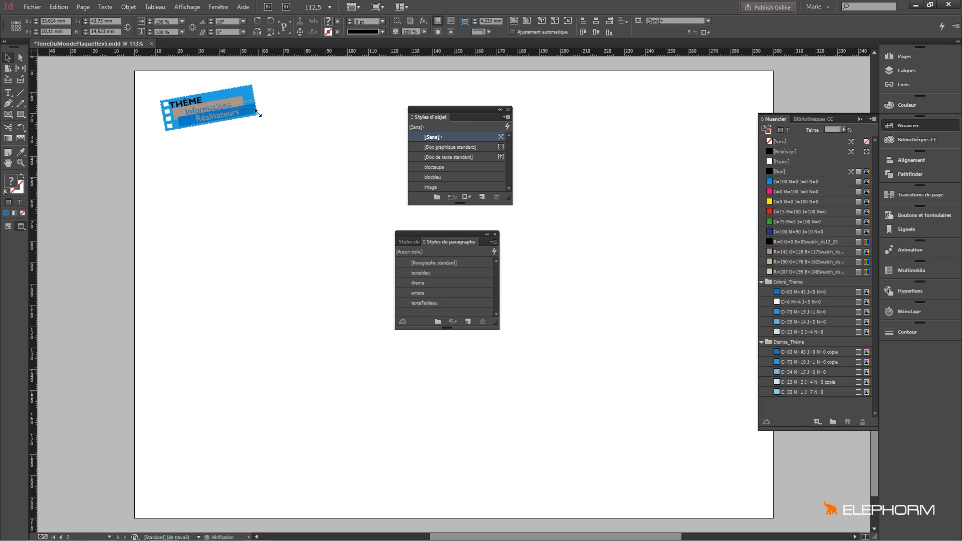
drag(253, 97, 244, 94)
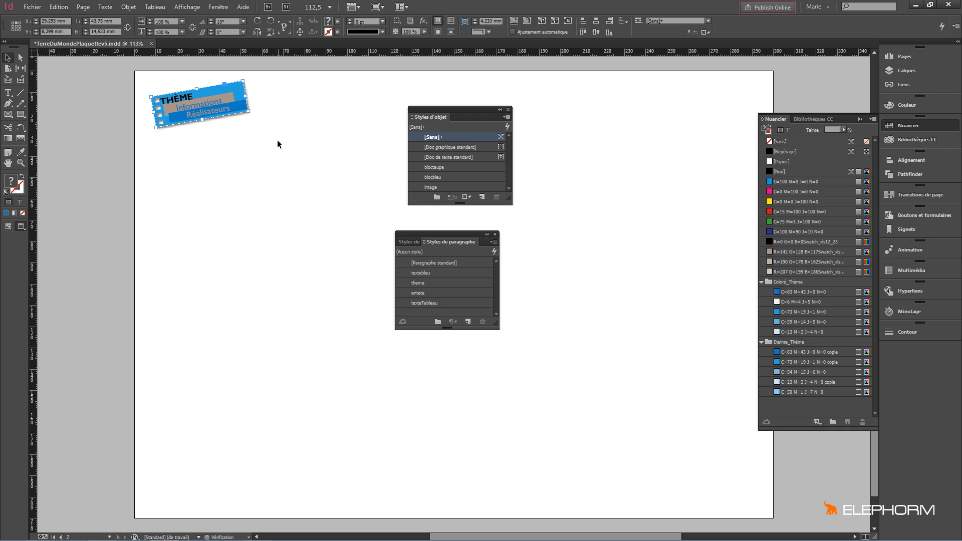
click(243, 220)
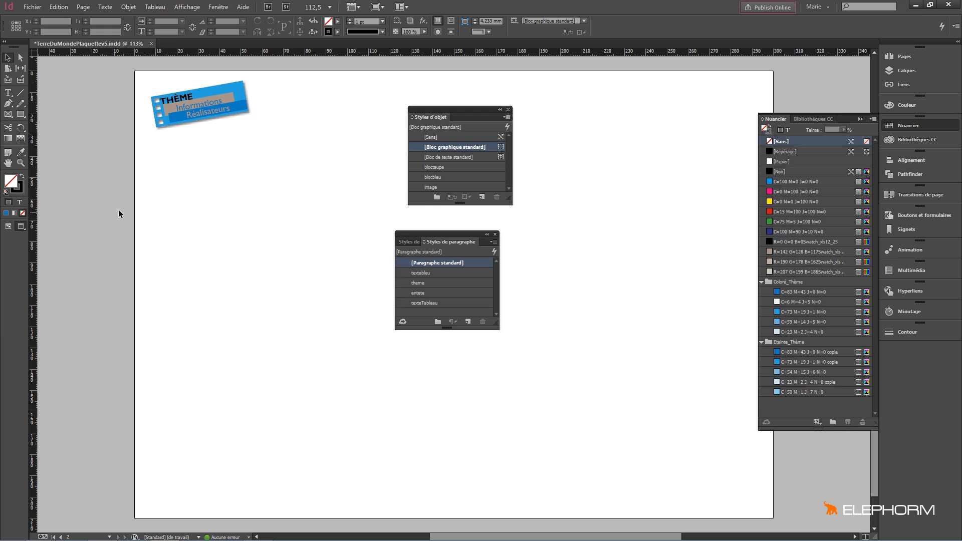